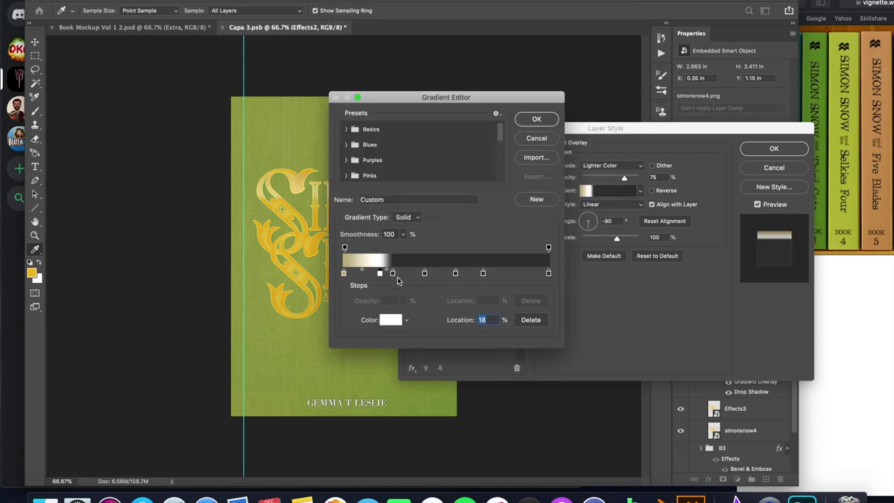
Recolour the Effects2 overlay gradient's third stop olive gold, then shift the fourth stop further along and colour it ffffff
{"action": "double_click", "coordinate": [405, 273]}
{"action": "type", "text": "a28b"}
{"action": "left_click", "coordinate": [582, 27]}
{"action": "left_click_drag", "start_coordinate": [425, 274], "coordinate": [438, 277]}
{"action": "left_click", "coordinate": [389, 322]}
{"action": "type", "text": "ffffff"}
{"action": "left_click", "coordinate": [580, 28]}
Colour the gradient's fifth stop f9cb35 and the sixth stop ffffff, nudging the sixth slightly closer to the fifth
{"action": "left_click", "coordinate": [456, 275]}
{"action": "left_click", "coordinate": [388, 322]}
{"action": "type", "text": "f9cb35"}
{"action": "left_click", "coordinate": [569, 26]}
{"action": "left_click", "coordinate": [485, 275]}
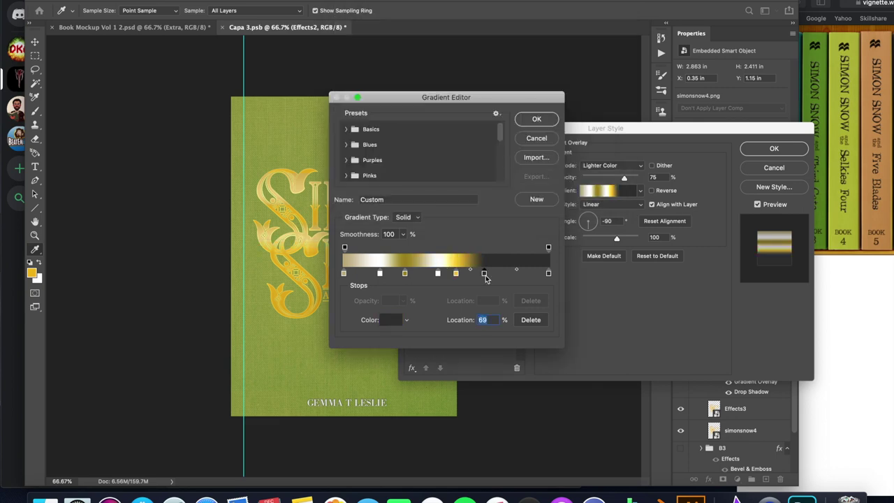
{"action": "left_click_drag", "start_coordinate": [487, 277], "coordinate": [483, 278]}
{"action": "left_click", "coordinate": [392, 322]}
{"action": "type", "text": "ffffff"}
{"action": "left_click", "coordinate": [580, 28]}
Move the gradient's last stop to 82%, colour it 594716, and apply the gradient and the Effects2 layer style
{"action": "left_click_drag", "start_coordinate": [549, 274], "coordinate": [514, 276]}
{"action": "left_click", "coordinate": [399, 322]}
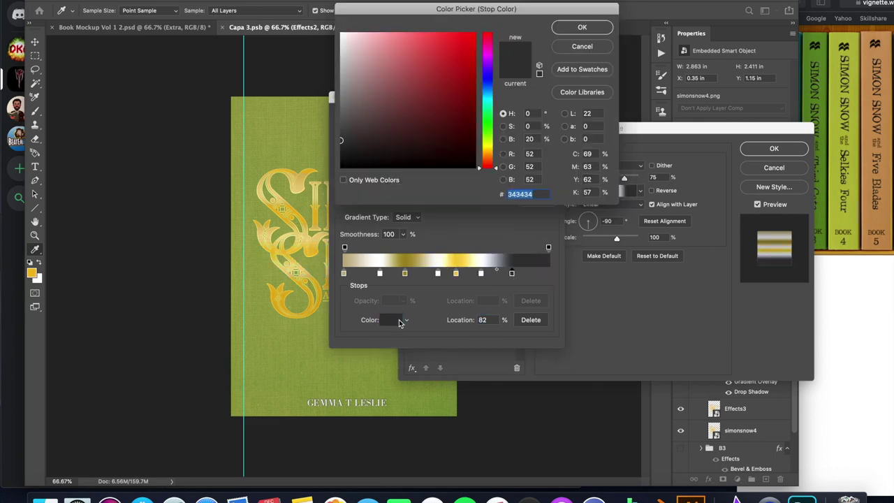
{"action": "type", "text": "594716"}
{"action": "left_click", "coordinate": [564, 31]}
{"action": "left_click", "coordinate": [537, 115]}
{"action": "left_click", "coordinate": [749, 154]}
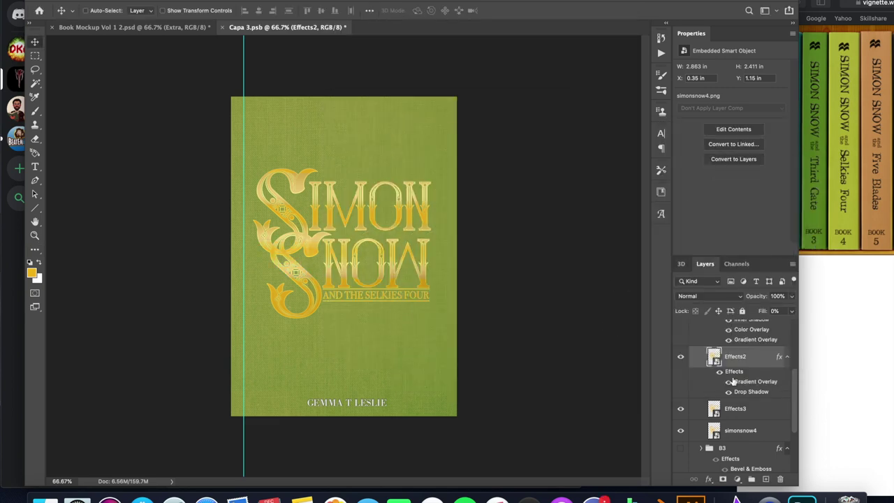
Add a black Drop Shadow to the Effects3 layer using Linear Burn blending at 100% opacity
{"action": "left_click", "coordinate": [735, 409]}
{"action": "left_click", "coordinate": [708, 479]}
{"action": "left_click", "coordinate": [730, 359]}
{"action": "left_click", "coordinate": [460, 331]}
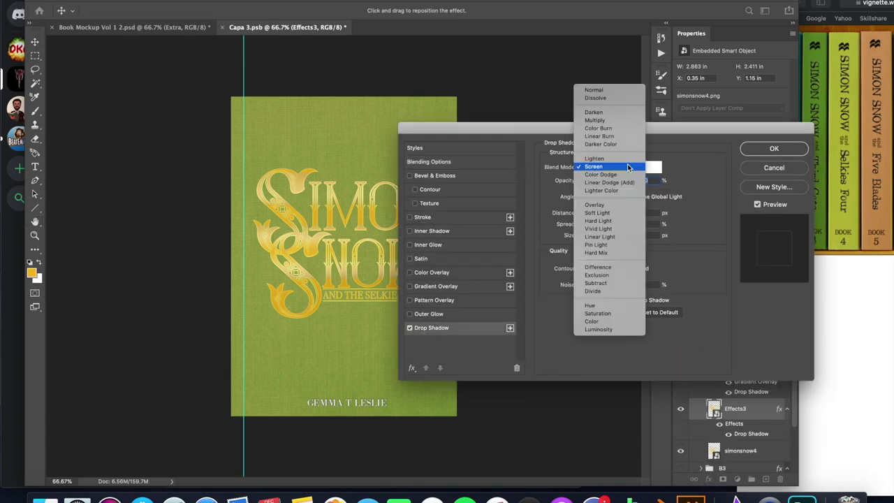
{"action": "left_click", "coordinate": [648, 167]}
{"action": "left_click", "coordinate": [341, 166]}
{"action": "left_click", "coordinate": [578, 28]}
{"action": "type", "text": "100"}
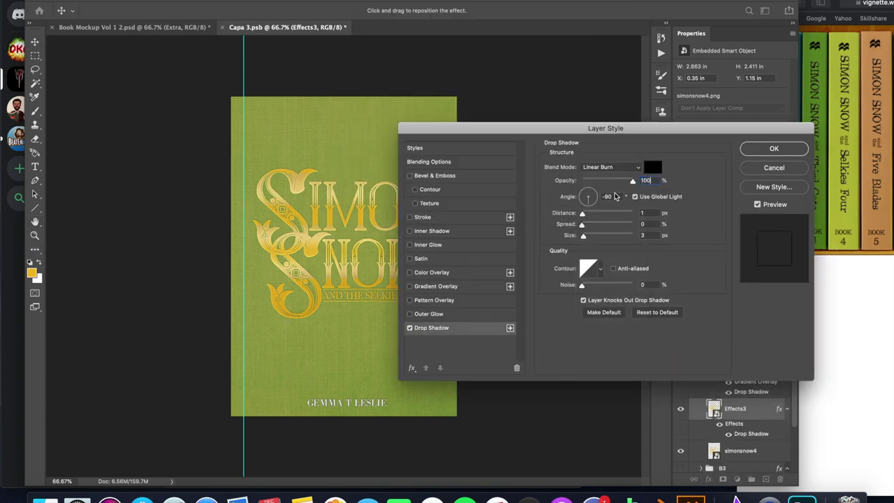
Add a Gradient Overlay to Effects3 with Divide blending, 60% opacity and a 175° angle
{"action": "left_click", "coordinate": [435, 286]}
{"action": "left_click", "coordinate": [611, 166]}
{"action": "left_click", "coordinate": [606, 266]}
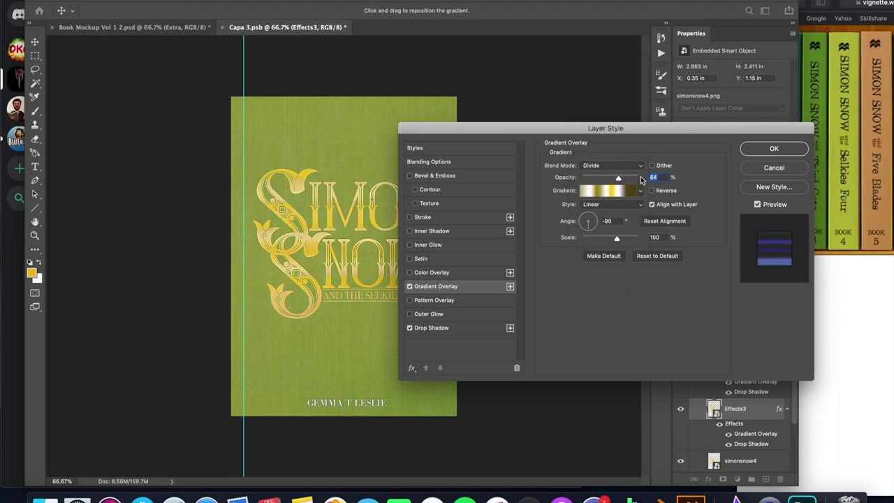
{"action": "left_click", "coordinate": [581, 221]}
Edit the Effects3 gradient, colouring its first stop f9be33 and placing the next stop at 2% with colour ffefae
{"action": "left_click", "coordinate": [607, 190]}
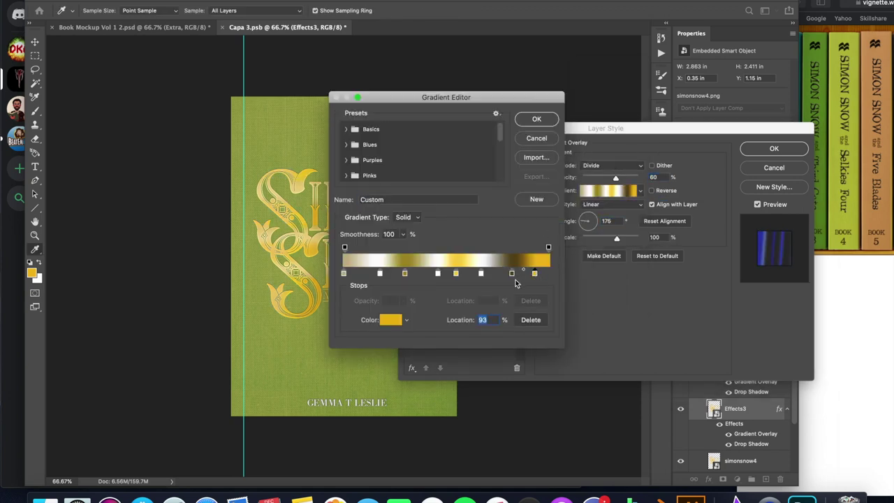
{"action": "left_click", "coordinate": [392, 325]}
{"action": "type", "text": "f9be33"}
{"action": "left_click", "coordinate": [579, 29]}
{"action": "left_click_drag", "start_coordinate": [380, 273], "coordinate": [347, 274]}
{"action": "left_click", "coordinate": [391, 327]}
{"action": "type", "text": "ffefae"}
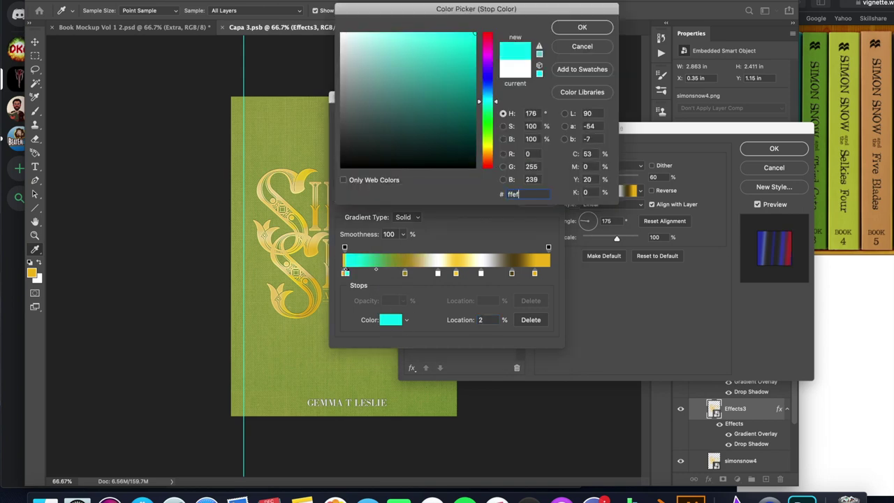
{"action": "key", "text": "Return"}
Move the gradient's third stop to 6% with colour 6f5005, then shift the fourth stop towards the start and colour it f5e77b
{"action": "left_click_drag", "start_coordinate": [405, 275], "coordinate": [356, 275]}
{"action": "left_click", "coordinate": [392, 326]}
{"action": "type", "text": "6f50005"}
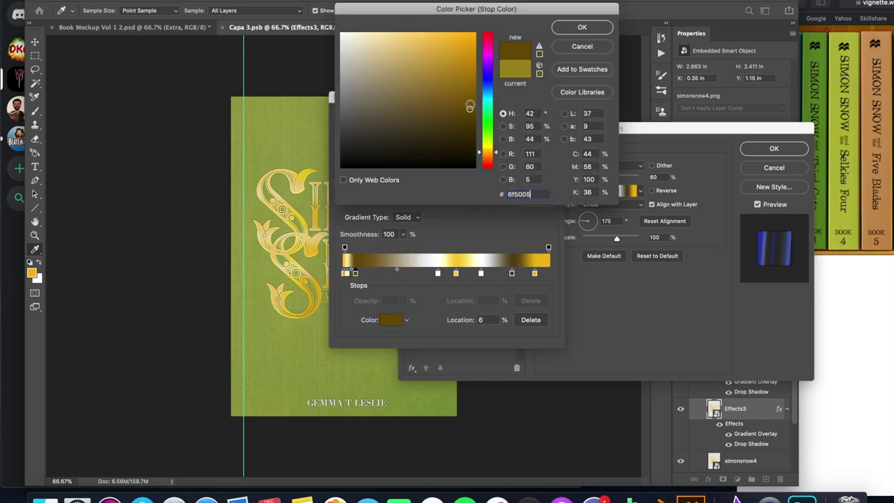
{"action": "key", "text": "Return"}
{"action": "left_click_drag", "start_coordinate": [438, 273], "coordinate": [384, 273]}
{"action": "left_click", "coordinate": [391, 320]}
{"action": "left_click", "coordinate": [527, 195]}
{"action": "type", "text": "f5e"}
{"action": "type", "text": "77b"}
{"action": "left_click", "coordinate": [567, 28]}
Add a gradient stop at 49% and colour it 8f7328
{"action": "left_click", "coordinate": [458, 274]}
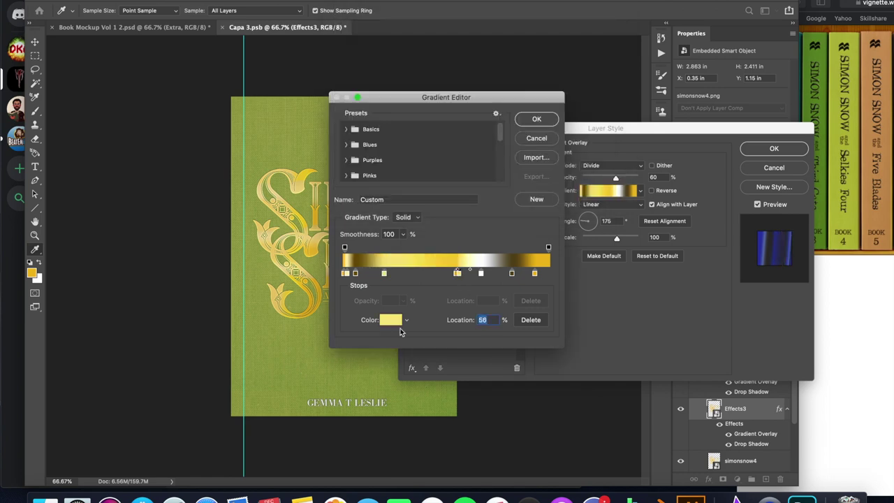
{"action": "left_click", "coordinate": [391, 320]}
{"action": "type", "text": "8f7328"}
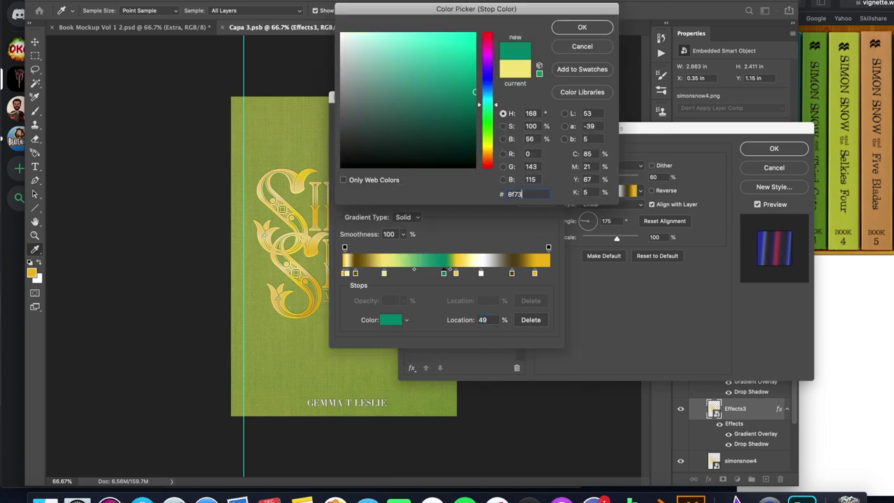
{"action": "left_click", "coordinate": [567, 30]}
Move the gold stop to 66% and make it dark gold, then set the white stop to ffd145 at 78%
{"action": "left_click", "coordinate": [454, 273]}
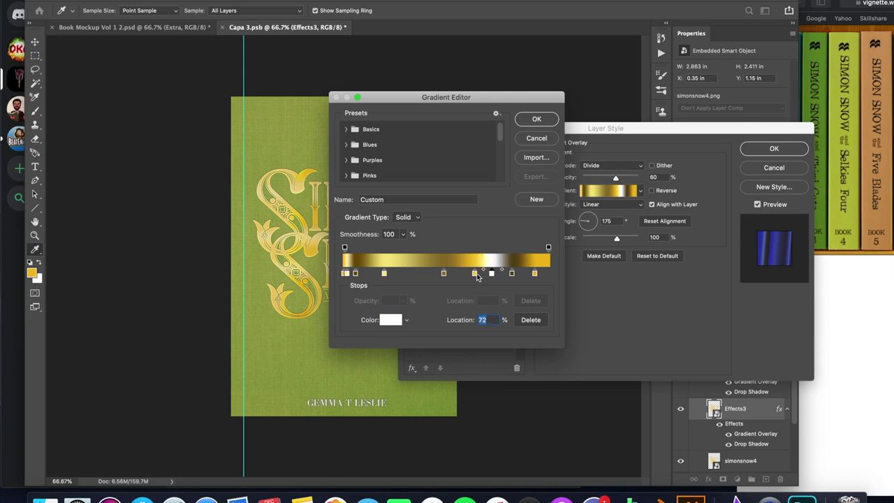
{"action": "left_click_drag", "start_coordinate": [475, 273], "coordinate": [480, 273]}
{"action": "left_click", "coordinate": [391, 320]}
{"action": "type", "text": "8f7328"}
{"action": "key", "text": "Return"}
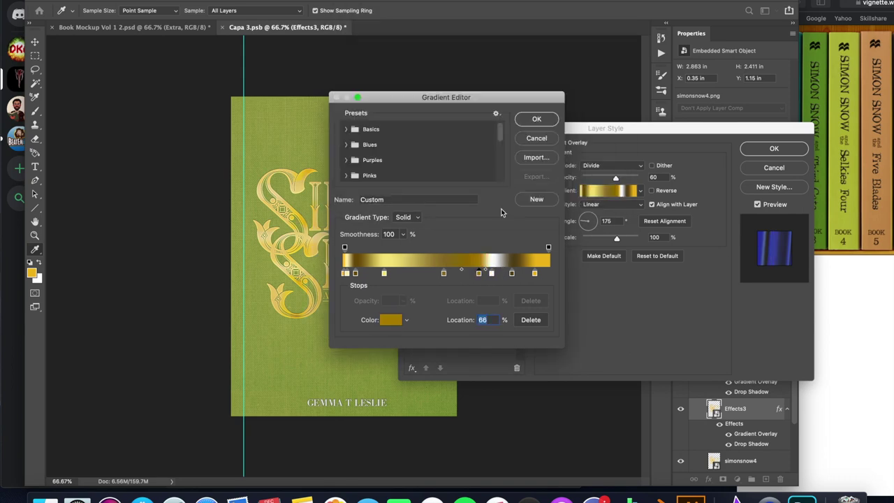
{"action": "left_click", "coordinate": [389, 327]}
{"action": "type", "text": "f8cc35"}
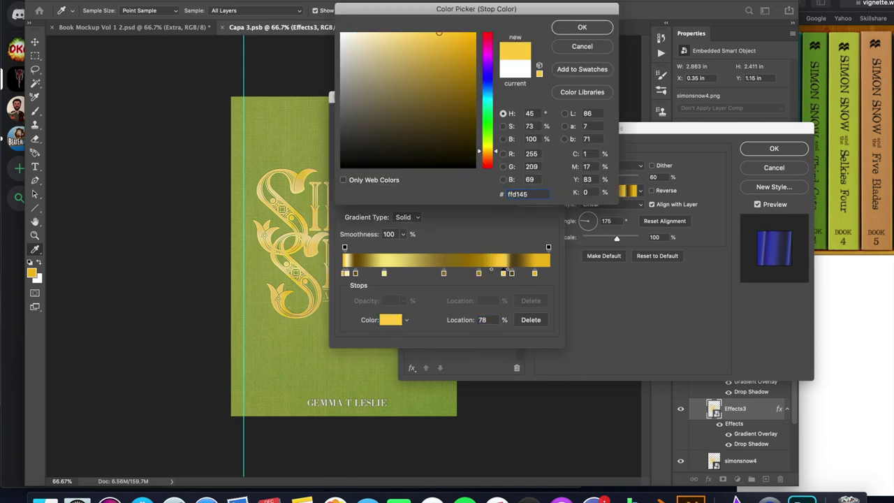
{"action": "left_click", "coordinate": [578, 31]}
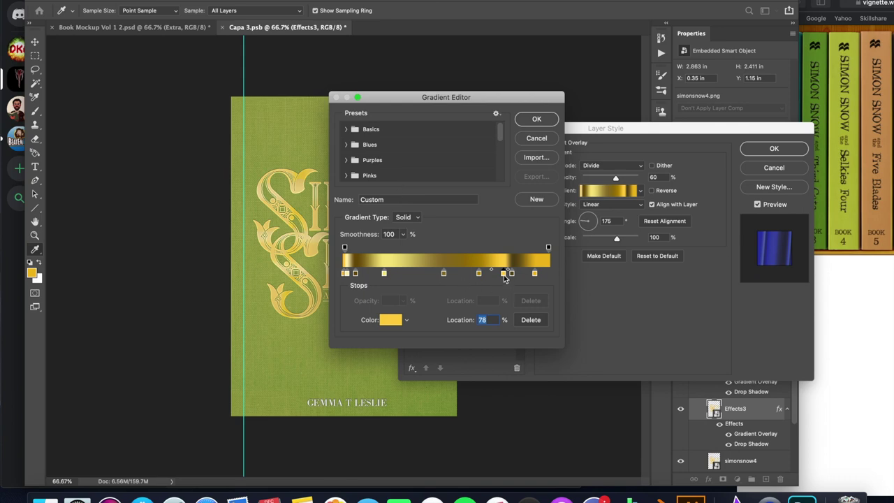
Remove the dark stop before the end, set the last stop to 69604a at 95%, and apply the Effects3 style
{"action": "double_click", "coordinate": [537, 274]}
{"action": "type", "text": "69604a"}
{"action": "left_click", "coordinate": [598, 32]}
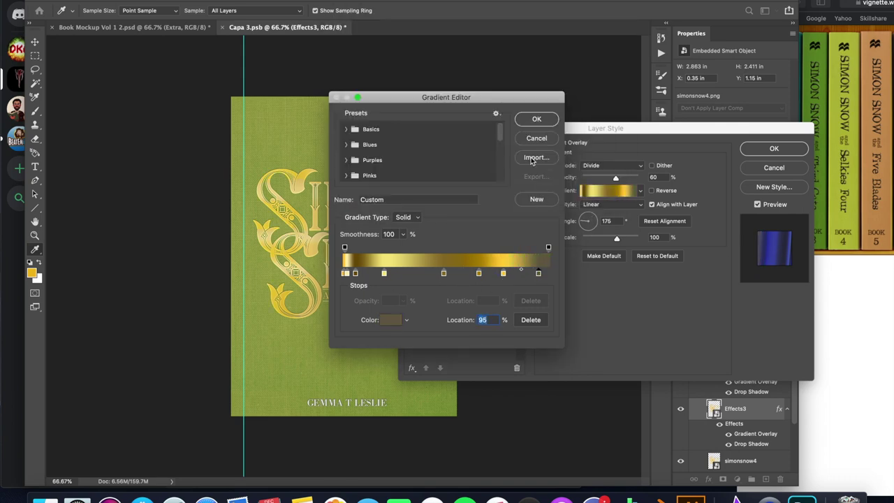
{"action": "left_click", "coordinate": [535, 120]}
{"action": "left_click", "coordinate": [768, 149]}
Apply Bevel & Emboss to the B4 group as a Chisel Soft Pillow Emboss with 230% depth, direction down and 4 px size
{"action": "scroll", "coordinate": [722, 355], "scroll_direction": "up", "scroll_amount": 3}
{"action": "left_click", "coordinate": [722, 353]}
{"action": "left_click", "coordinate": [709, 479]}
{"action": "left_click", "coordinate": [734, 366]}
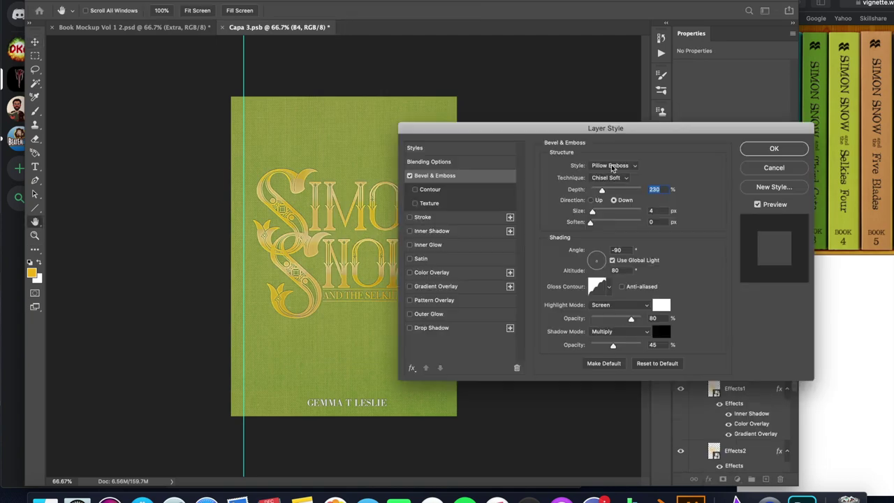
{"action": "left_click", "coordinate": [745, 153]}
Hide the B4 title group and the background texture layer to isolate the author name
{"action": "scroll", "coordinate": [722, 353], "scroll_direction": "up", "scroll_amount": 3}
{"action": "left_click", "coordinate": [722, 352]}
{"action": "left_click", "coordinate": [679, 391]}
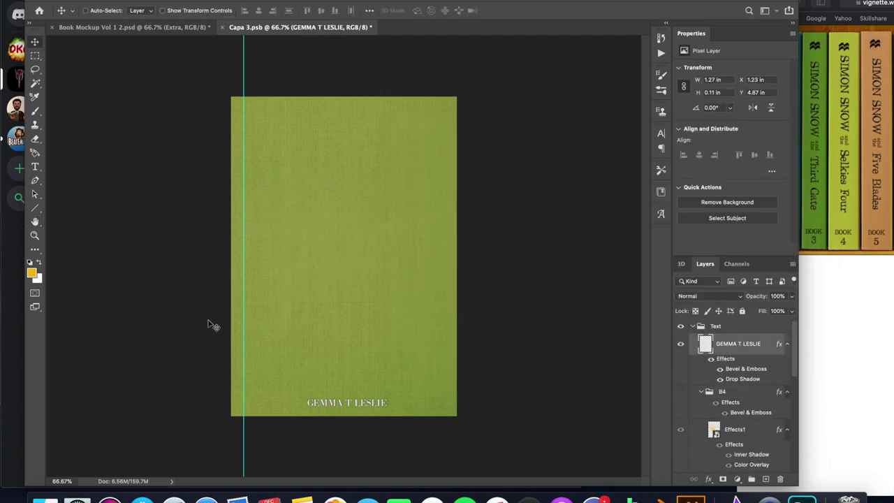
{"action": "scroll", "coordinate": [316, 328], "scroll_direction": "up", "scroll_amount": 1}
{"action": "scroll", "coordinate": [330, 419], "scroll_direction": "up", "scroll_amount": 10}
{"action": "scroll", "coordinate": [329, 401], "scroll_direction": "up", "scroll_amount": 3}
{"action": "left_click", "coordinate": [130, 0]}
{"action": "left_click", "coordinate": [217, 0]}
{"action": "scroll", "coordinate": [699, 419], "scroll_direction": "down", "scroll_amount": 10}
{"action": "left_click", "coordinate": [681, 462]}
Select the author name lettering by colour range and choose a dark grey foreground colour
{"action": "left_click", "coordinate": [215, 0]}
{"action": "left_click", "coordinate": [240, 85]}
{"action": "left_click", "coordinate": [300, 348]}
{"action": "left_click", "coordinate": [531, 75]}
{"action": "left_click", "coordinate": [32, 272]}
{"action": "left_click", "coordinate": [342, 139]}
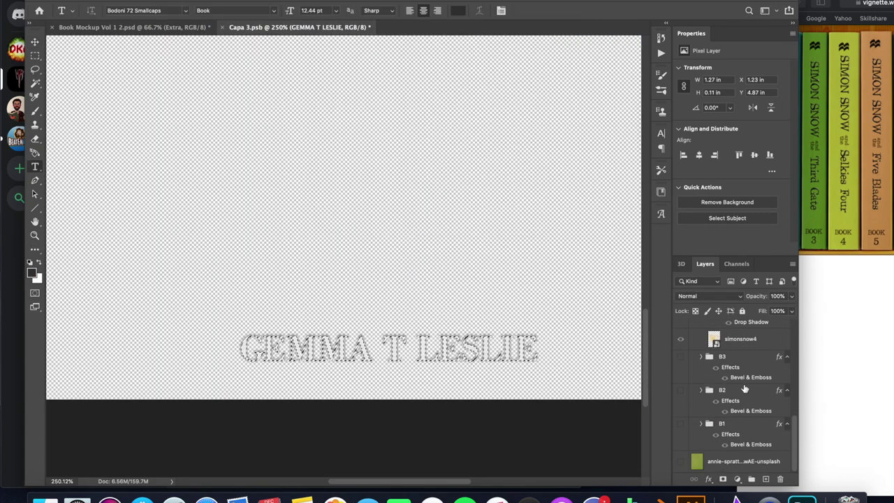
Keep a hidden copy of the author name layer, paint the original lettering dark grey, and clear the selection
{"action": "left_click", "coordinate": [681, 343]}
{"action": "left_click", "coordinate": [738, 396]}
{"action": "left_click", "coordinate": [35, 111]}
{"action": "mouse_move", "coordinate": [209, 293]}
{"action": "left_mouse_down"}
{"action": "mouse_move", "coordinate": [223, 287]}
{"action": "mouse_move", "coordinate": [378, 323]}
{"action": "left_mouse_up"}
{"action": "left_click", "coordinate": [35, 56]}
{"action": "left_click", "coordinate": [164, 172]}
Show the B4 group and background texture again and inspect the dark author name on the cover
{"action": "scroll", "coordinate": [301, 296], "scroll_direction": "down", "scroll_amount": 5}
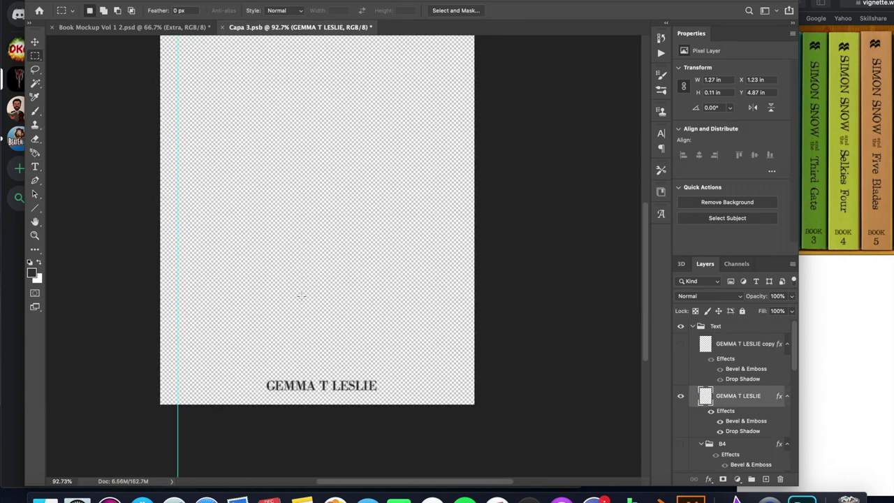
{"action": "scroll", "coordinate": [335, 296], "scroll_direction": "up", "scroll_amount": 3}
{"action": "left_click", "coordinate": [681, 444]}
{"action": "scroll", "coordinate": [768, 437], "scroll_direction": "down", "scroll_amount": 5}
{"action": "scroll", "coordinate": [769, 436], "scroll_direction": "down", "scroll_amount": 10}
{"action": "left_click", "coordinate": [681, 461]}
{"action": "scroll", "coordinate": [715, 412], "scroll_direction": "up", "scroll_amount": 15}
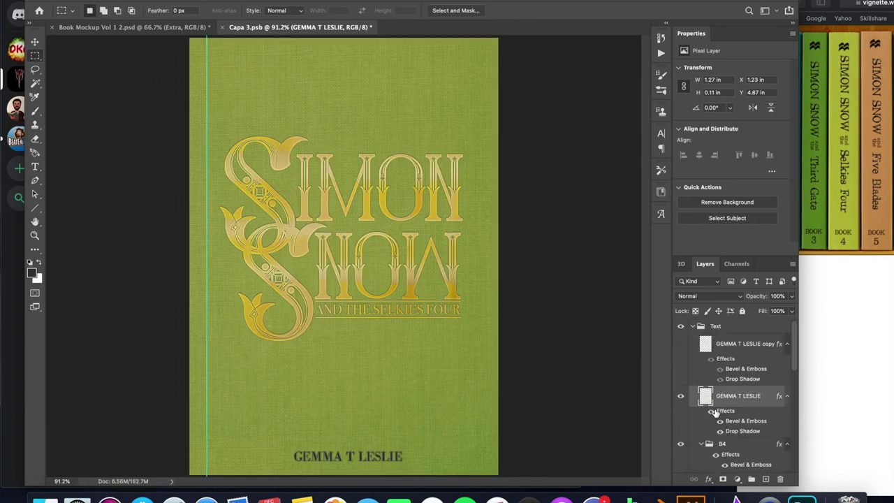
{"action": "scroll", "coordinate": [310, 359], "scroll_direction": "up", "scroll_amount": 3}
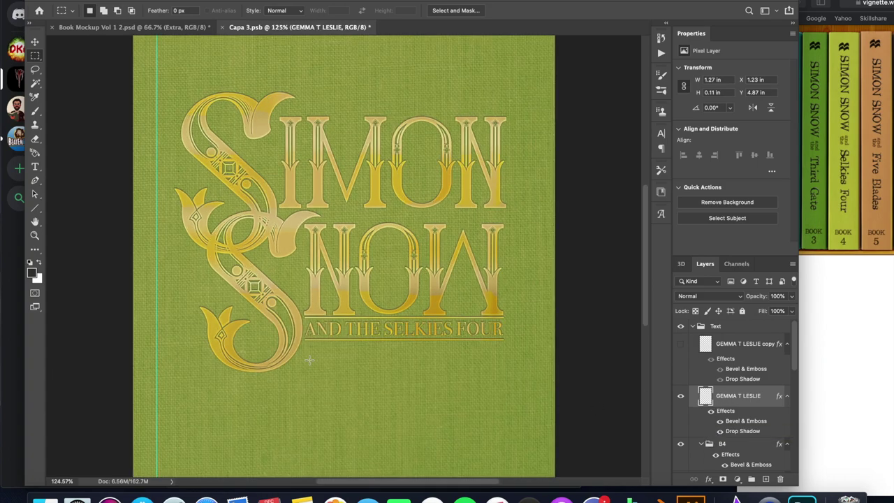
{"action": "scroll", "coordinate": [419, 280], "scroll_direction": "down", "scroll_amount": 5}
{"action": "scroll", "coordinate": [412, 322], "scroll_direction": "up", "scroll_amount": 8}
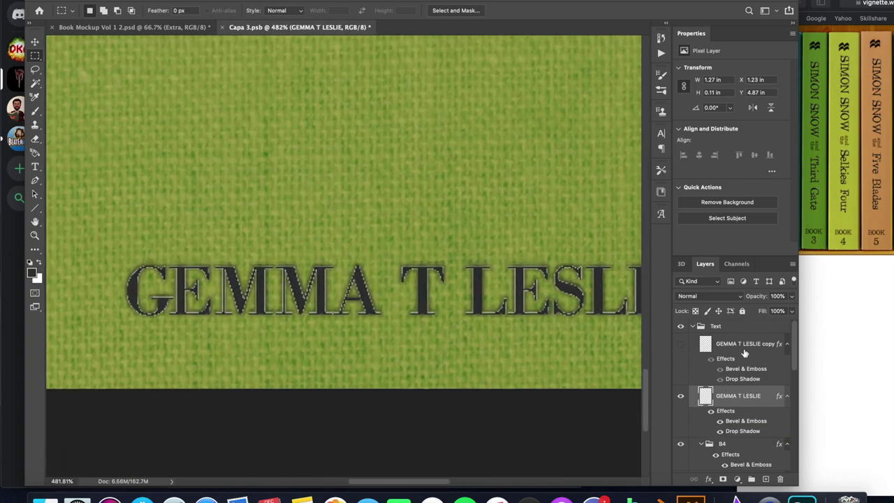
Delete the darkened author name layer and show its white copy instead
{"action": "key", "text": "Delete"}
{"action": "left_click", "coordinate": [680, 344]}
{"action": "scroll", "coordinate": [501, 340], "scroll_direction": "down", "scroll_amount": 8}
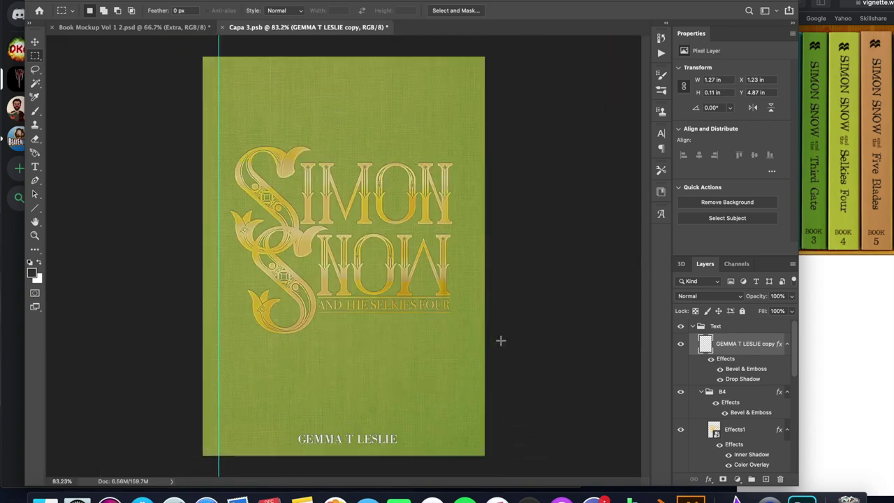
Save the cover artwork and, from the book mockup document, save a copy of the mockup with the green cover
{"action": "key", "text": "v"}
{"action": "left_click", "coordinate": [113, 28]}
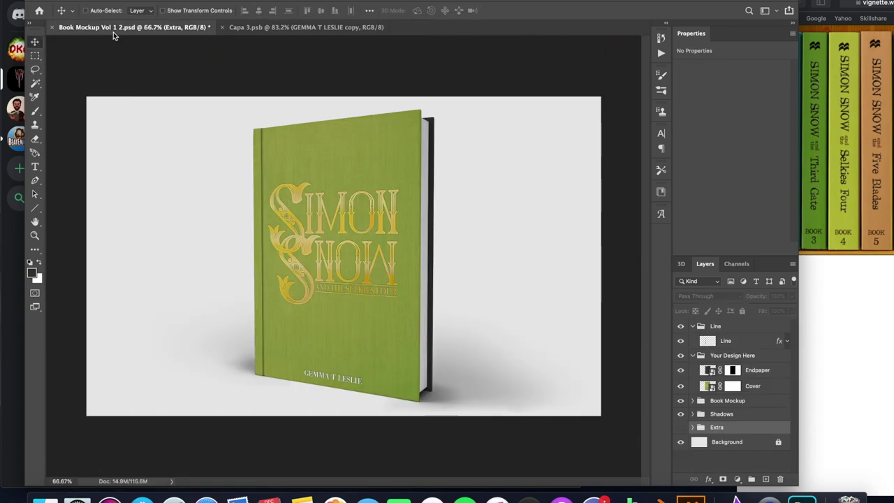
{"action": "left_click", "coordinate": [81, 1]}
{"action": "left_click", "coordinate": [98, 102]}
{"action": "left_click", "coordinate": [504, 140]}
{"action": "left_click", "coordinate": [448, 208]}
{"action": "left_click", "coordinate": [452, 116]}
{"action": "left_click", "coordinate": [428, 214]}
{"action": "left_click", "coordinate": [620, 254]}
{"action": "left_click", "coordinate": [511, 112]}
Return to the Capa 3.psb cover artwork, then hide and collapse the B4 title group
{"action": "left_click", "coordinate": [269, 28]}
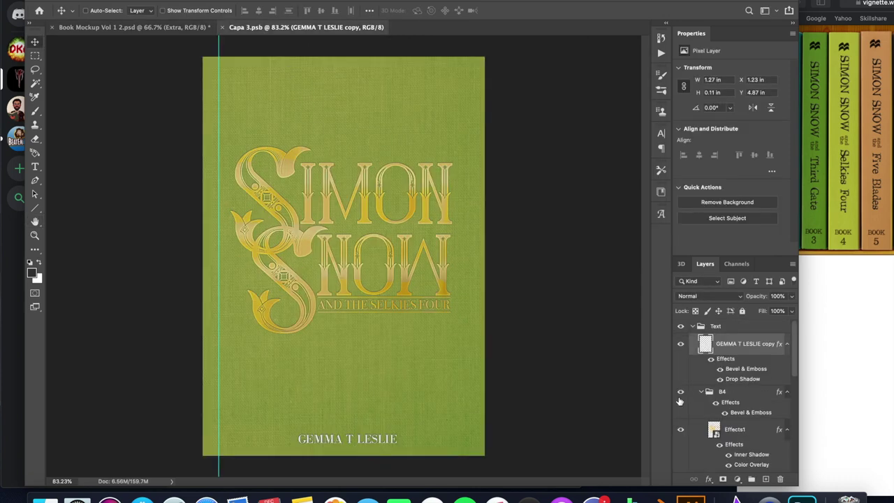
{"action": "left_click", "coordinate": [681, 393]}
{"action": "left_click", "coordinate": [701, 392]}
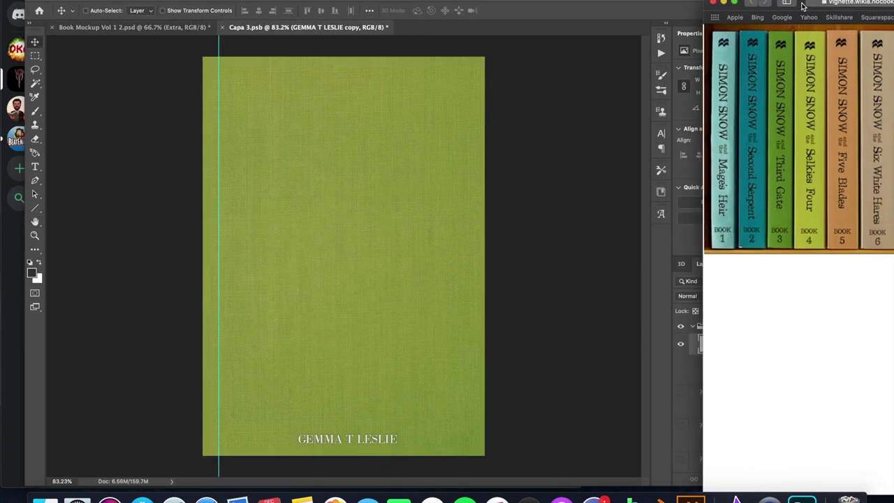
Recolour the background texture layer orange with Color Balance, raising the midtone red level to +100
{"action": "scroll", "coordinate": [696, 340], "scroll_direction": "down", "scroll_amount": 5}
{"action": "left_click", "coordinate": [740, 461]}
{"action": "left_click", "coordinate": [157, 2]}
{"action": "mouse_move", "coordinate": [127, 2]}
{"action": "mouse_move", "coordinate": [155, 7]}
{"action": "left_click", "coordinate": [299, 75]}
{"action": "left_click_drag", "start_coordinate": [612, 121], "coordinate": [634, 124]}
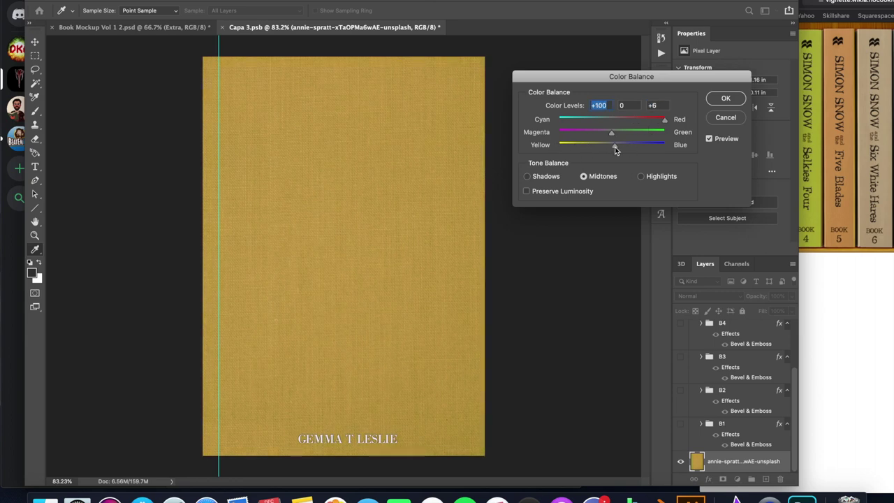
{"action": "left_click", "coordinate": [726, 102]}
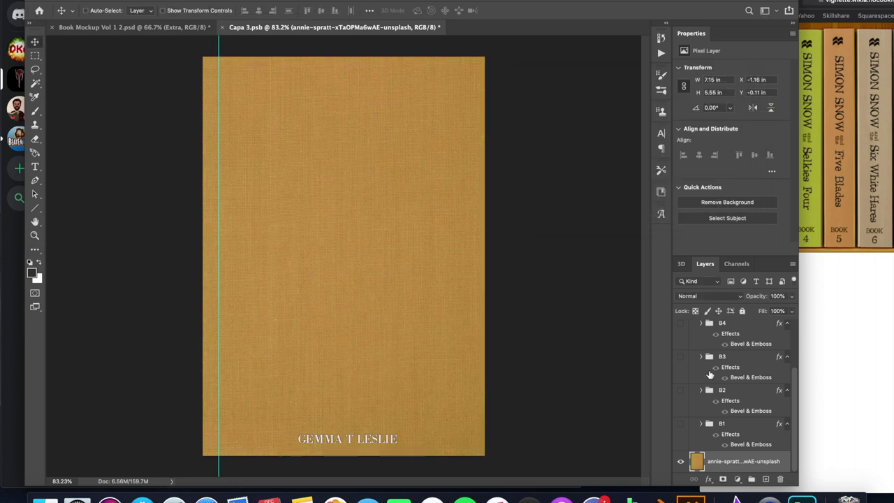
Place simonsnow5 as an embedded layer beneath the author name and move the title slightly up on the cover
{"action": "scroll", "coordinate": [726, 418], "scroll_direction": "up", "scroll_amount": 3}
{"action": "left_click", "coordinate": [725, 370]}
{"action": "left_click", "coordinate": [80, 1]}
{"action": "left_click", "coordinate": [156, 188]}
{"action": "left_click", "coordinate": [356, 127]}
{"action": "left_click", "coordinate": [350, 146]}
{"action": "double_click", "coordinate": [350, 146]}
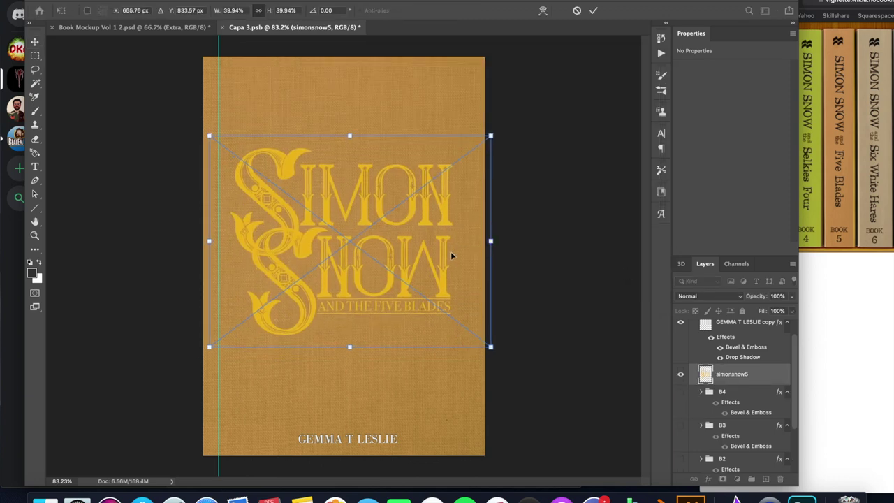
{"action": "left_click_drag", "start_coordinate": [452, 253], "coordinate": [451, 244]}
{"action": "key", "text": "Return"}
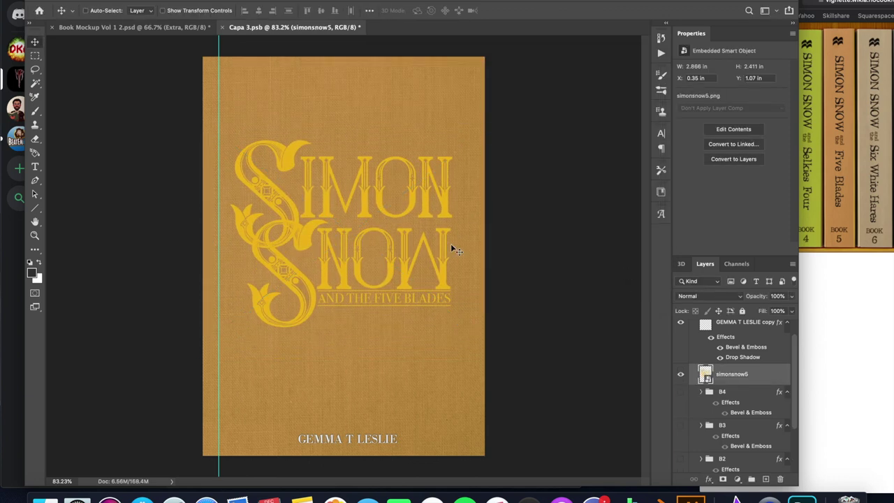
Duplicate the simonsnow5 title layer as Effects1, Effects2 and Effects3
{"action": "right_click", "coordinate": [719, 376]}
{"action": "left_click", "coordinate": [761, 46]}
{"action": "type", "text": "Effects1"}
{"action": "key", "text": "Return"}
{"action": "right_click", "coordinate": [730, 395]}
{"action": "left_click", "coordinate": [768, 46]}
{"action": "type", "text": "Effects2"}
{"action": "key", "text": "Return"}
{"action": "right_click", "coordinate": [731, 417]}
{"action": "left_click", "coordinate": [768, 46]}
{"action": "type", "text": "Effects3"}
{"action": "key", "text": "Return"}
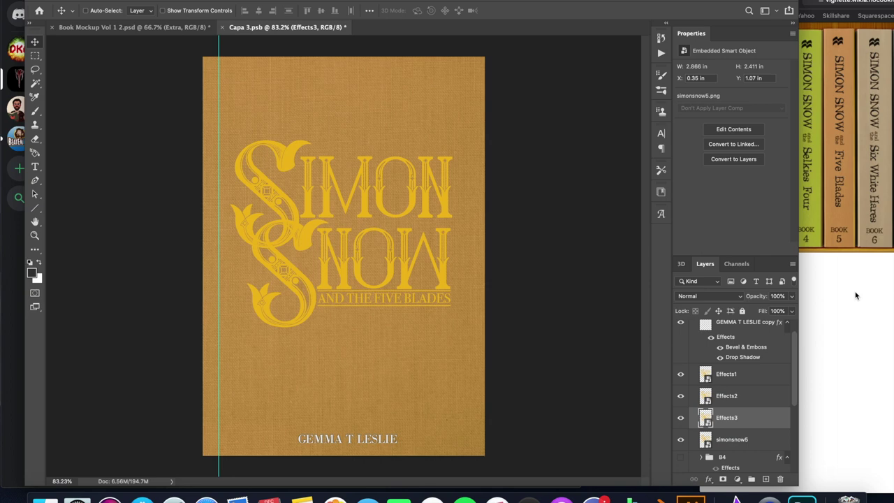
Set the Effects1 fill to 0% and group the three effects layers with simonsnow5 under the name B5
{"action": "left_click", "coordinate": [761, 376]}
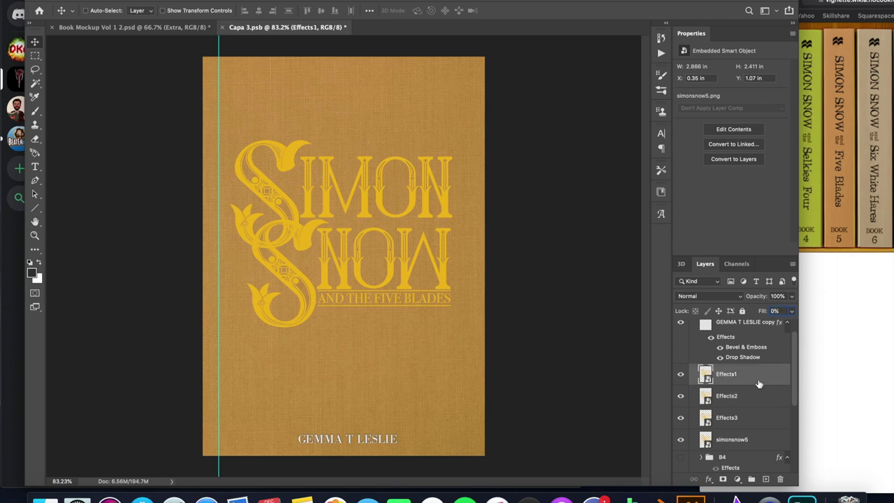
{"action": "left_click", "coordinate": [721, 446]}
{"action": "left_click", "coordinate": [719, 380], "text": "shift"}
{"action": "right_click", "coordinate": [718, 380]}
{"action": "left_click", "coordinate": [752, 61]}
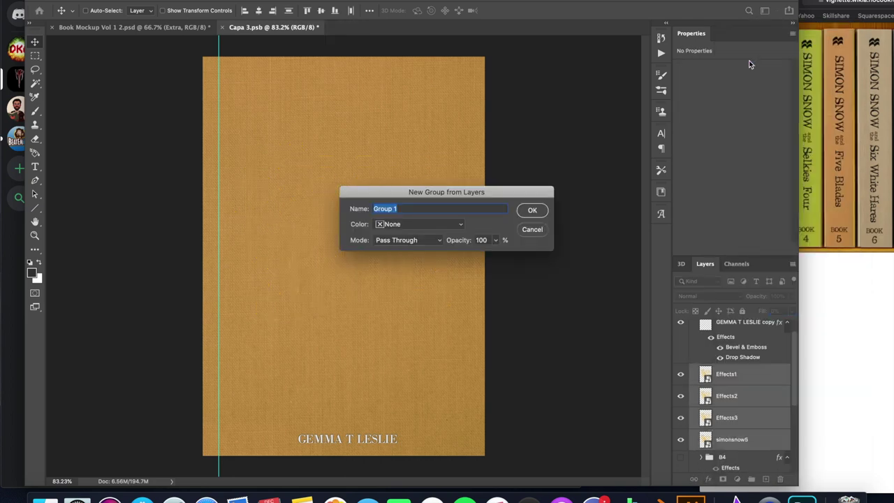
{"action": "type", "text": "B5"}
{"action": "key", "text": "Return"}
Add an Inner Shadow and a gold Color Overlay at 45% opacity to the Effects1 layer, without a Gradient Overlay
{"action": "left_click", "coordinate": [700, 371]}
{"action": "left_click", "coordinate": [709, 479]}
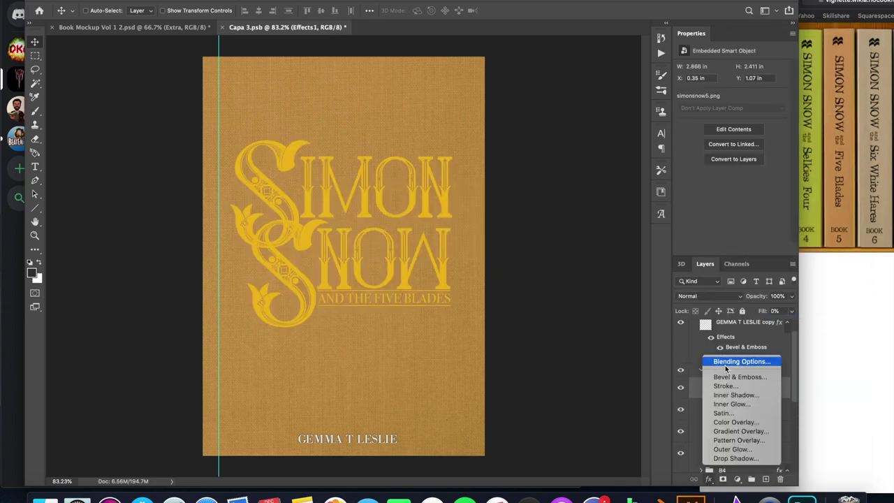
{"action": "left_click", "coordinate": [741, 362]}
{"action": "left_click", "coordinate": [422, 235]}
{"action": "left_click", "coordinate": [410, 273]}
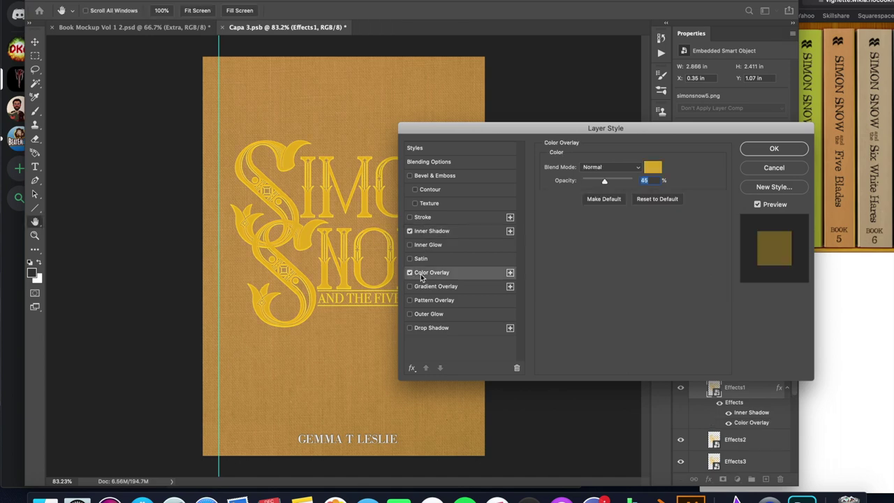
{"action": "left_click", "coordinate": [427, 287]}
{"action": "left_click", "coordinate": [600, 166]}
{"action": "left_click", "coordinate": [757, 171]}
{"action": "left_click", "coordinate": [411, 287]}
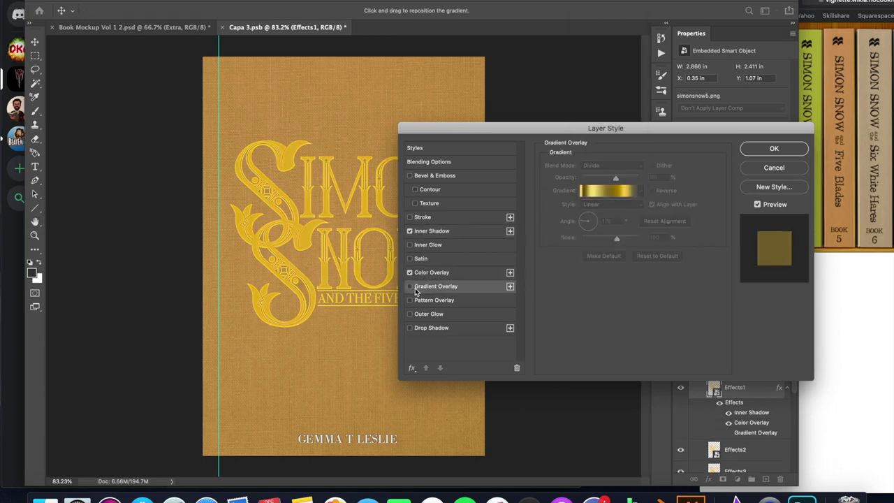
{"action": "left_click", "coordinate": [760, 150]}
Give Effects3 a gold Gradient Overlay in Divide mode at 60% and a Linear Burn drop shadow with 1 px distance and 3 px size
{"action": "left_click", "coordinate": [735, 461]}
{"action": "left_click", "coordinate": [709, 479]}
{"action": "left_click", "coordinate": [727, 434]}
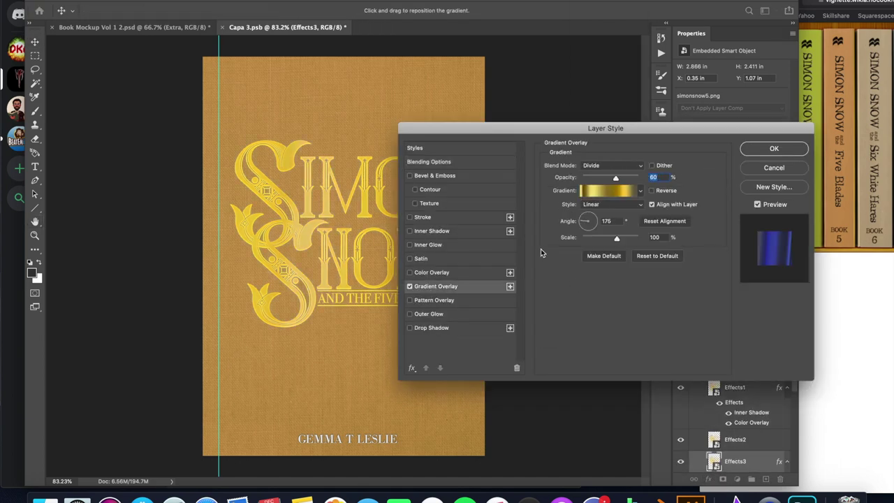
{"action": "left_click", "coordinate": [422, 328]}
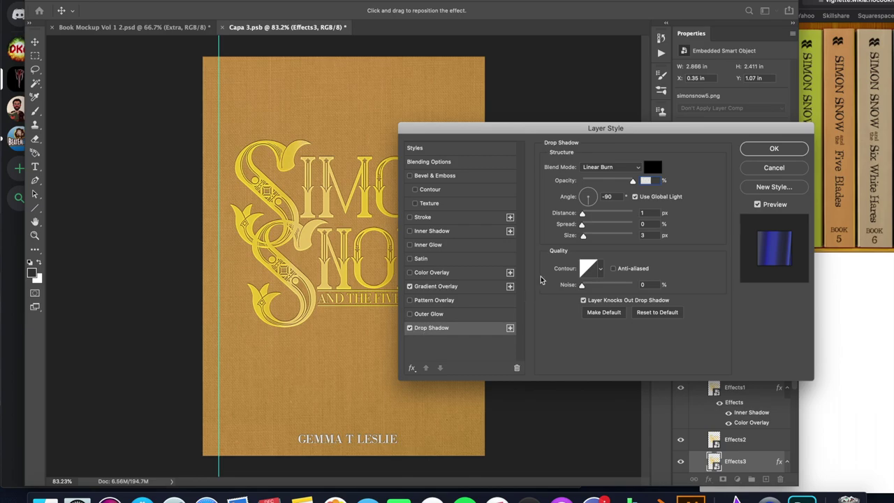
{"action": "left_click", "coordinate": [760, 152]}
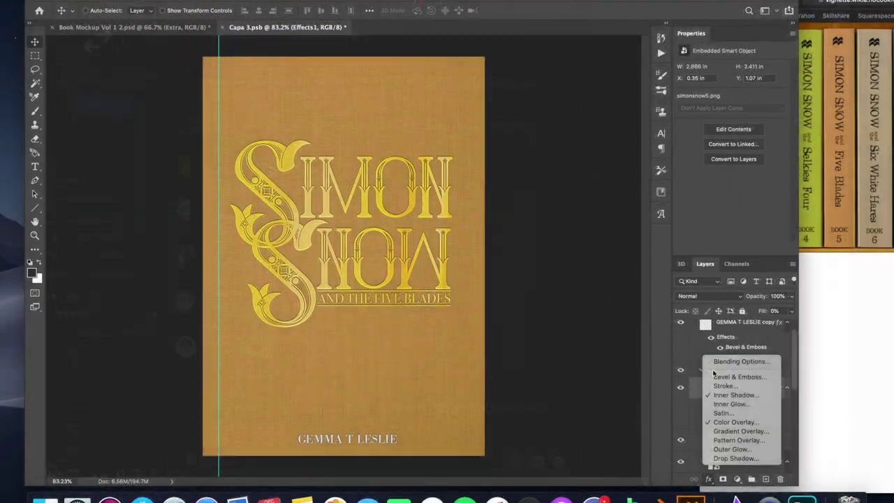
Enable a Gradient Overlay on Effects1 with Linear Light blending, 35% opacity and an angle of 115°
{"action": "left_click", "coordinate": [742, 357]}
{"action": "left_click", "coordinate": [410, 287]}
{"action": "left_click", "coordinate": [436, 286]}
{"action": "left_click", "coordinate": [617, 165]}
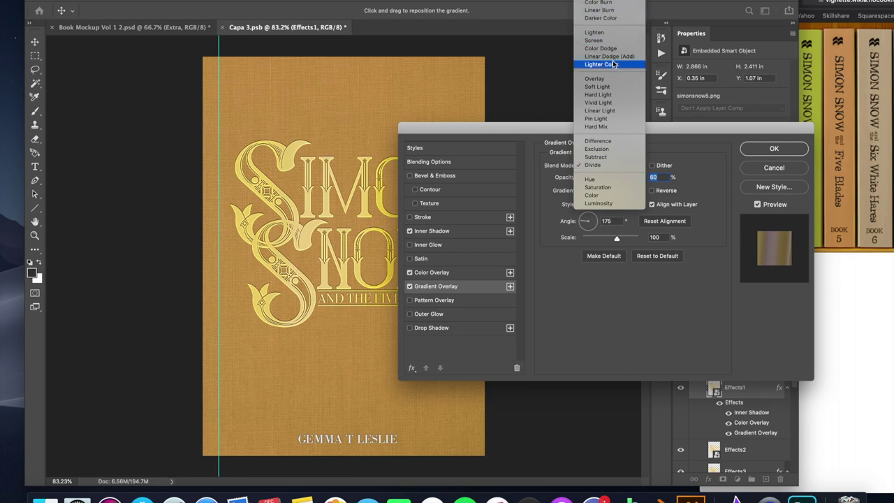
{"action": "left_click", "coordinate": [609, 158]}
{"action": "left_click", "coordinate": [611, 165]}
{"action": "left_click", "coordinate": [599, 219]}
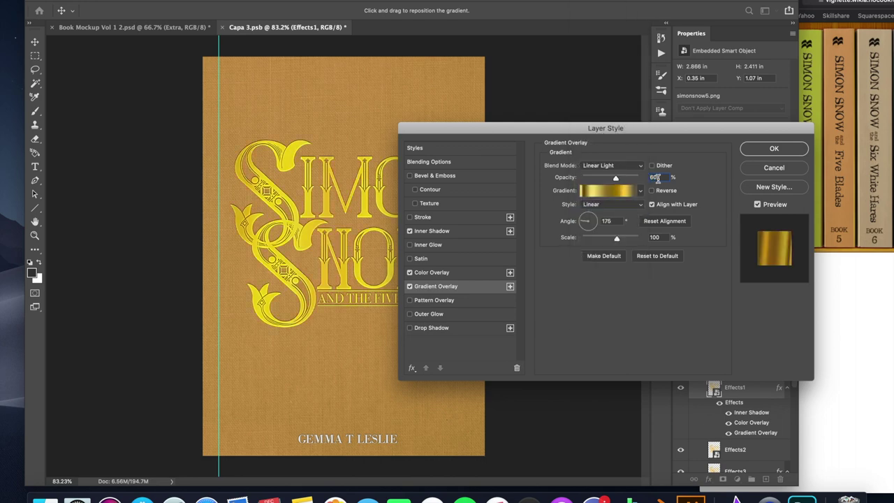
{"action": "double_click", "coordinate": [607, 220]}
{"action": "type", "text": "115"}
Remove the extra colour stops from the Effects1 gradient and move its last stop near the middle
{"action": "left_click", "coordinate": [614, 192]}
{"action": "left_click_drag", "start_coordinate": [383, 273], "coordinate": [386, 294]}
{"action": "left_click_drag", "start_coordinate": [355, 273], "coordinate": [352, 296]}
{"action": "left_click_drag", "start_coordinate": [444, 273], "coordinate": [447, 296]}
{"action": "left_click_drag", "start_coordinate": [503, 273], "coordinate": [436, 273]}
Set the remaining colour stops of the Effects1 gradient to dark grey 343434
{"action": "left_click", "coordinate": [390, 319]}
{"action": "type", "text": "52"}
{"action": "key", "text": "Tab"}
{"action": "type", "text": "52"}
{"action": "key", "text": "Tab"}
{"action": "type", "text": "52"}
{"action": "key", "text": "Return"}
{"action": "type", "text": "0"}
{"action": "left_click", "coordinate": [390, 321]}
{"action": "type", "text": "343434"}
{"action": "key", "text": "Return"}
Fade the gradient from 75% opacity at its start to 0% at its end and apply the Effects1 layer style
{"action": "left_click", "coordinate": [345, 247]}
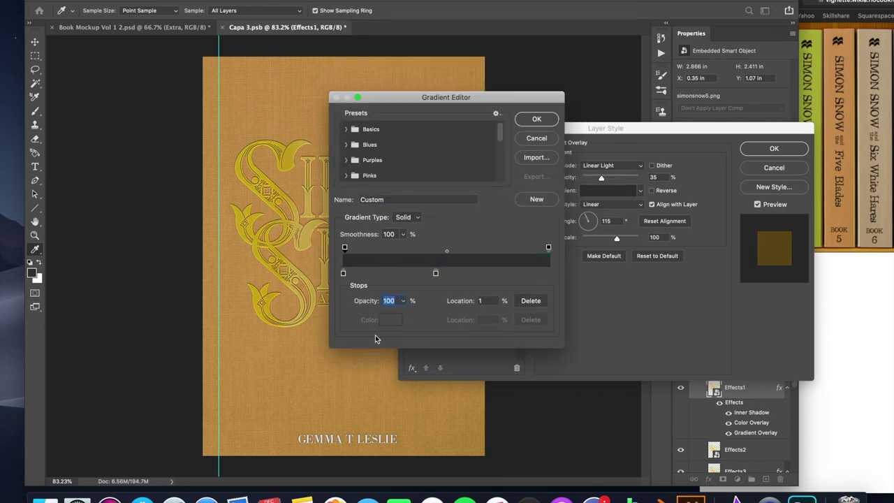
{"action": "type", "text": "75"}
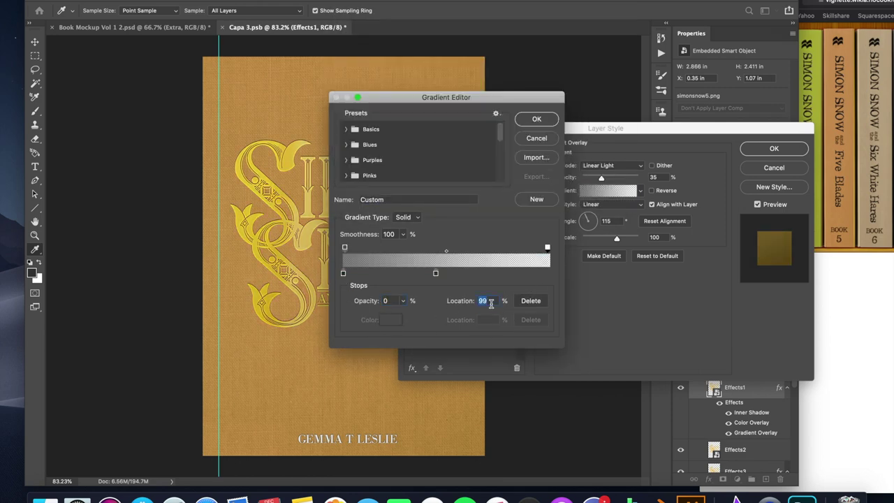
{"action": "left_click", "coordinate": [536, 119]}
{"action": "left_click", "coordinate": [774, 148]}
Add a white drop shadow at 50% opacity to the Effects2 layer
{"action": "scroll", "coordinate": [746, 431], "scroll_direction": "down", "scroll_amount": 3}
{"action": "left_click", "coordinate": [744, 403]}
{"action": "left_click", "coordinate": [709, 479]}
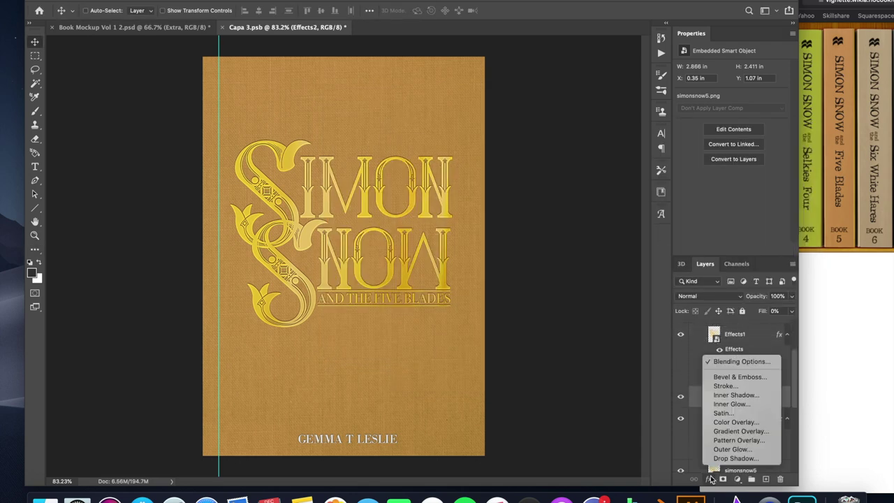
{"action": "left_click", "coordinate": [717, 363]}
{"action": "left_click", "coordinate": [432, 328]}
{"action": "left_click", "coordinate": [609, 167]}
{"action": "left_click", "coordinate": [618, 200]}
{"action": "left_click", "coordinate": [653, 167]}
{"action": "left_click", "coordinate": [342, 33]}
{"action": "left_click", "coordinate": [582, 26]}
{"action": "type", "text": "50"}
Add a Gradient Overlay to Effects2 with Lighter Color blending, 75% opacity and a 45° angle
{"action": "left_click", "coordinate": [436, 286]}
{"action": "left_click", "coordinate": [611, 165]}
{"action": "left_click", "coordinate": [614, 157]}
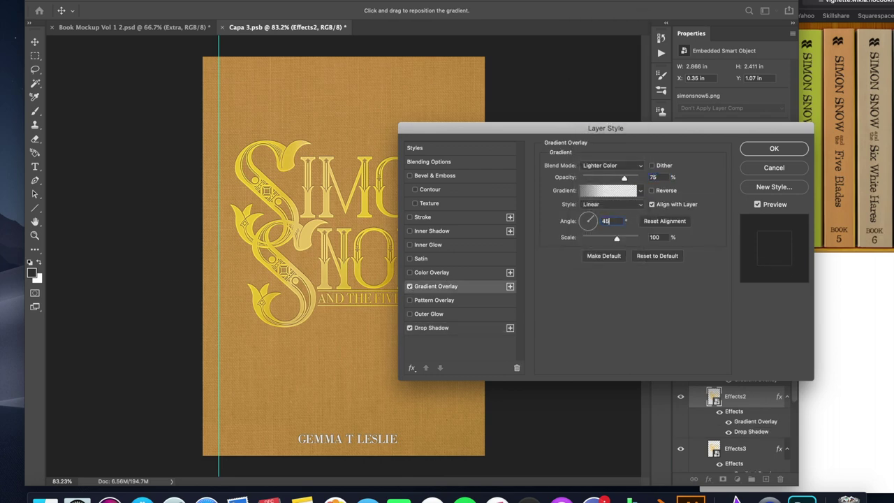
Make the Effects2 gradient fully opaque and spread seven colour stops along it
{"action": "left_click", "coordinate": [607, 190]}
{"action": "left_click", "coordinate": [436, 248]}
{"action": "left_click_drag", "start_coordinate": [436, 248], "coordinate": [548, 247]}
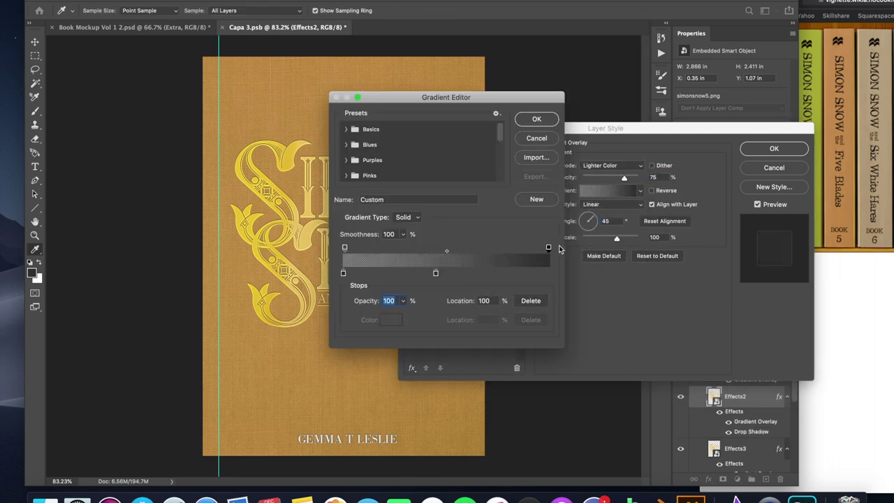
{"action": "left_click", "coordinate": [344, 248]}
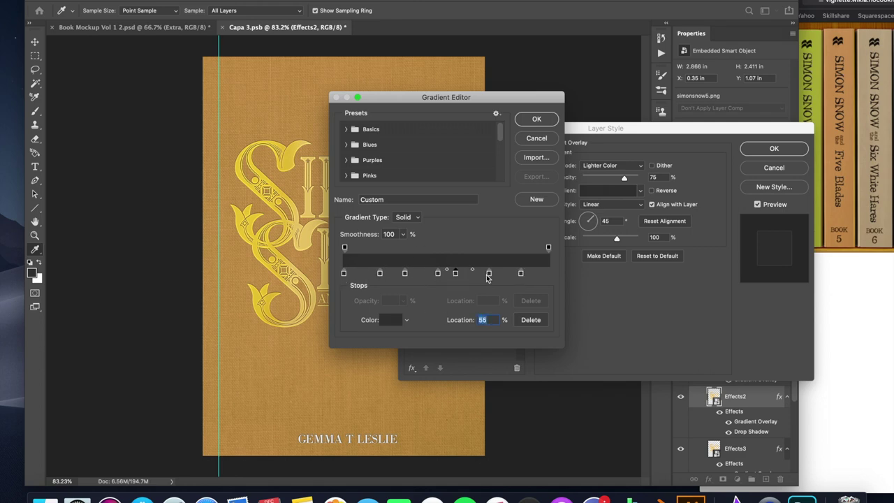
Colour the first stop of the Effects2 gradient c2b083
{"action": "left_click", "coordinate": [383, 322]}
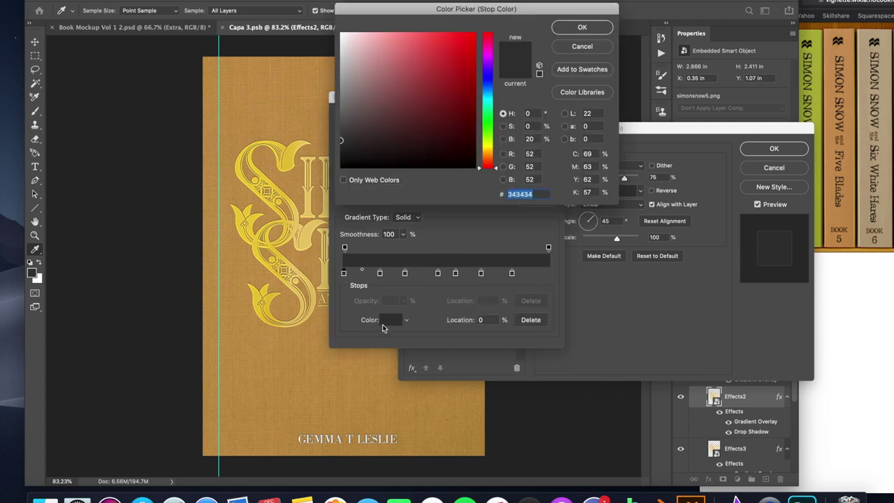
{"action": "type", "text": "c2b083"}
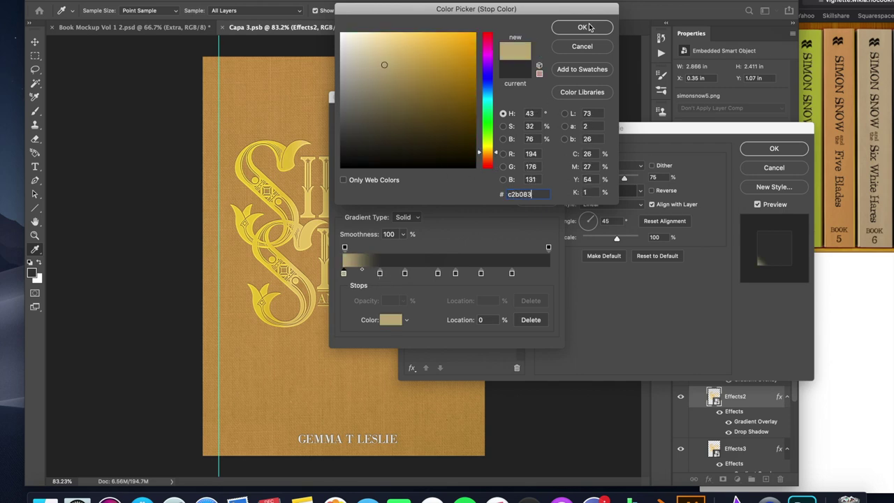
{"action": "left_click", "coordinate": [589, 26]}
Colour the second, fourth and sixth stops of the Effects2 gradient white
{"action": "left_click", "coordinate": [380, 274]}
{"action": "left_click", "coordinate": [390, 320]}
{"action": "type", "text": "ffffff"}
{"action": "left_click", "coordinate": [582, 27]}
{"action": "left_click", "coordinate": [438, 273]}
{"action": "left_click", "coordinate": [391, 320]}
{"action": "left_click", "coordinate": [582, 27]}
{"action": "left_click", "coordinate": [481, 273]}
{"action": "left_click_drag", "start_coordinate": [367, 108], "coordinate": [338, 29]}
{"action": "left_click", "coordinate": [390, 320]}
{"action": "left_click", "coordinate": [581, 27]}
Colour the gradient stop at 30% olive gold and the stop at 55% f8cc34
{"action": "left_click", "coordinate": [390, 319]}
{"action": "type", "text": "a28b"}
{"action": "key", "text": "Return"}
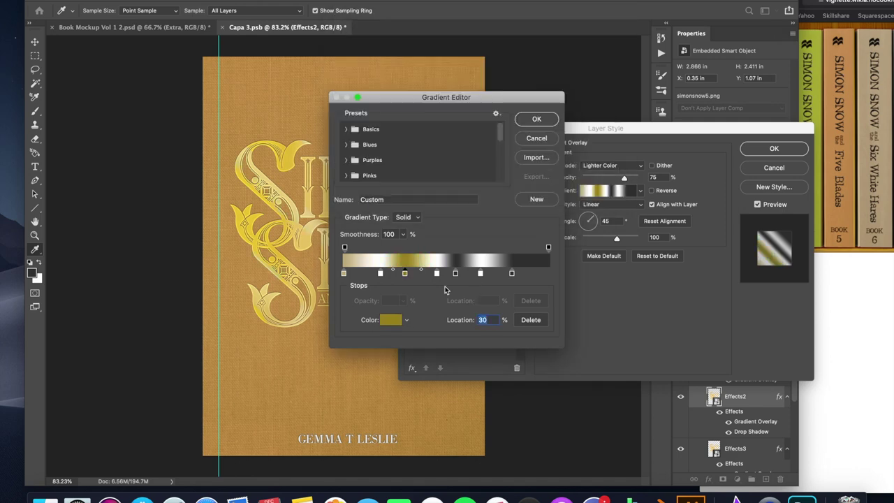
{"action": "left_click", "coordinate": [393, 320]}
{"action": "type", "text": "f8cc34"}
{"action": "left_click", "coordinate": [582, 28]}
Colour the last gradient stop 594716 and apply the Effects2 layer style
{"action": "left_click", "coordinate": [512, 273]}
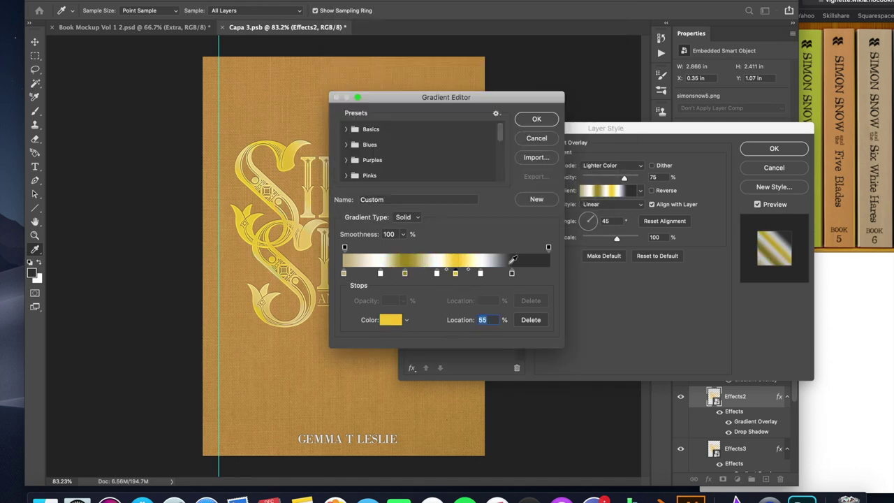
{"action": "left_click", "coordinate": [390, 319]}
{"action": "type", "text": "594716"}
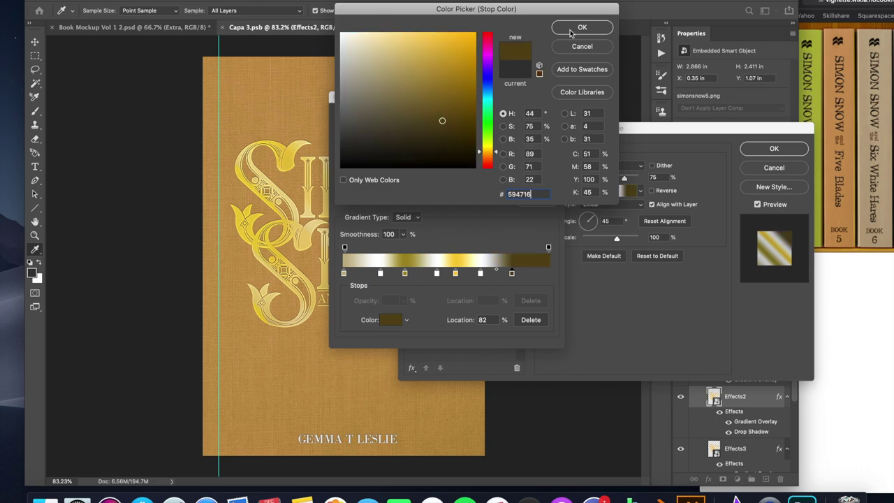
{"action": "left_click", "coordinate": [571, 31]}
{"action": "key", "text": "Return"}
{"action": "key", "text": "Return"}
Save the book mockup as a JPEG named SimonSnow5 in the SimonSnowCovers folder
{"action": "left_click", "coordinate": [134, 28]}
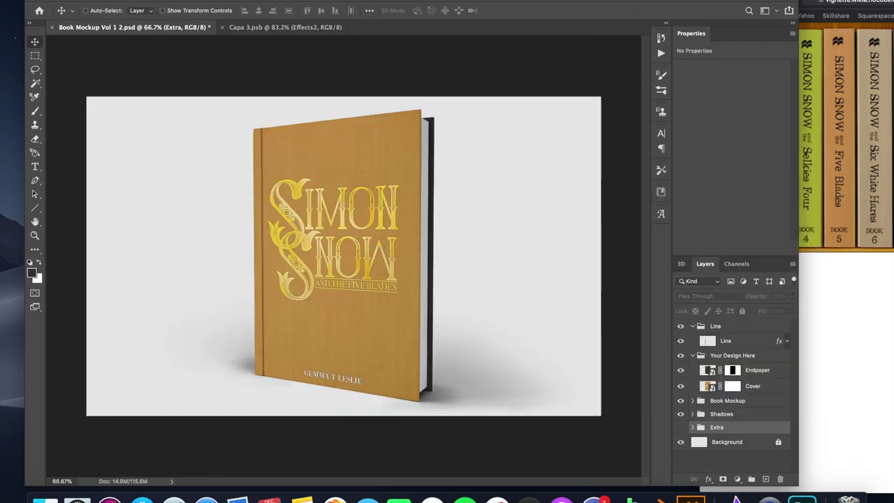
{"action": "left_click", "coordinate": [85, 0]}
{"action": "left_click", "coordinate": [104, 112]}
{"action": "left_click", "coordinate": [476, 142]}
{"action": "left_click", "coordinate": [453, 209]}
{"action": "left_click", "coordinate": [454, 116]}
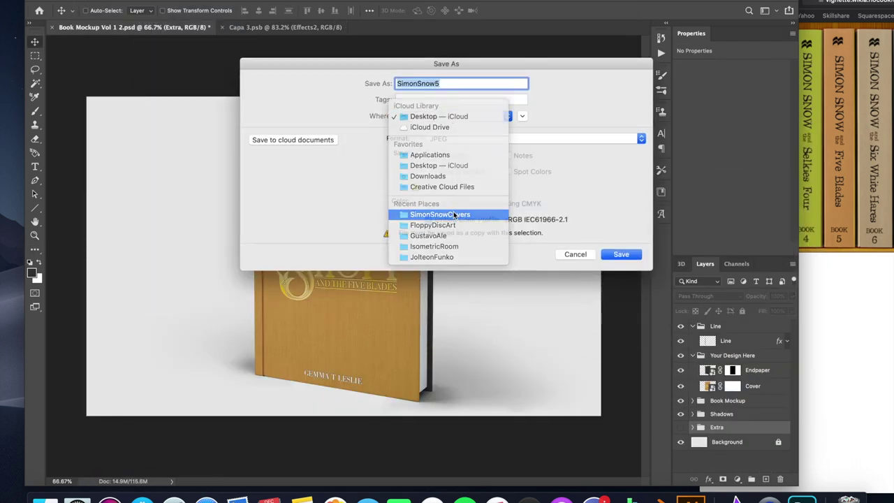
{"action": "left_click", "coordinate": [455, 214]}
{"action": "left_click", "coordinate": [622, 255]}
{"action": "left_click", "coordinate": [505, 116]}
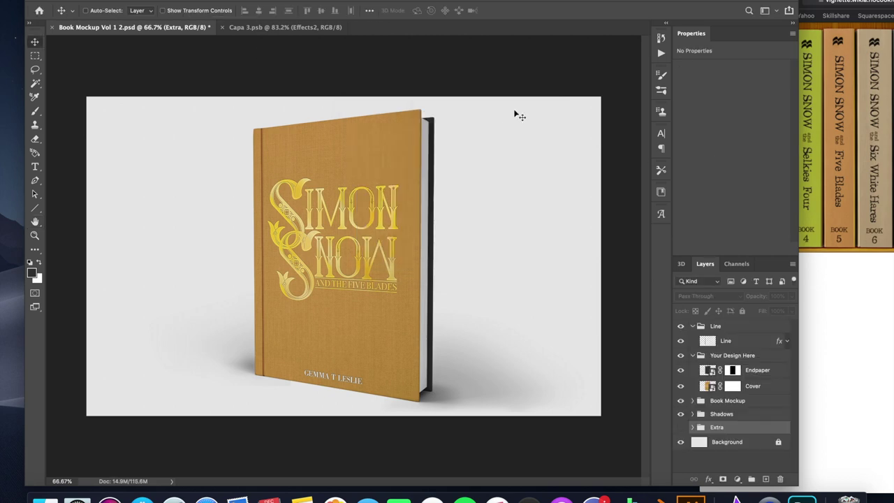
Apply Bevel & Emboss to the B5 group in the Capa 3 cover document and save the cover
{"action": "key", "text": "ctrl+Tab"}
{"action": "right_click", "coordinate": [724, 351]}
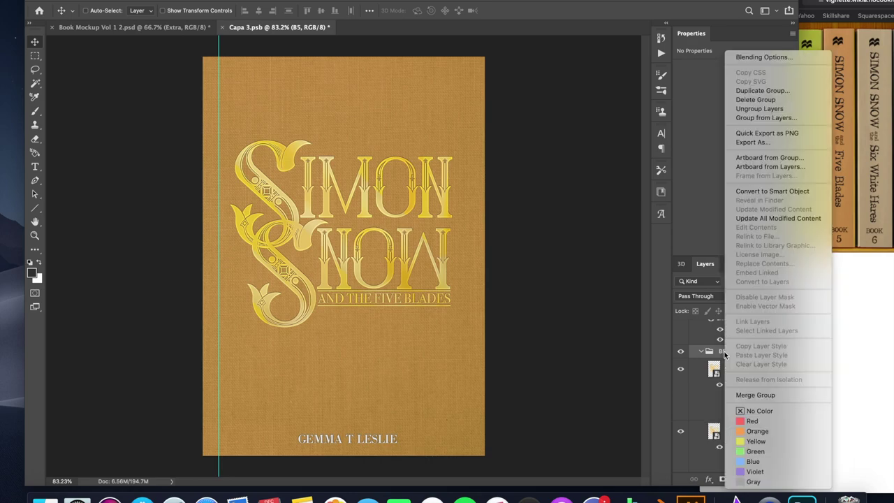
{"action": "left_click", "coordinate": [709, 479]}
{"action": "left_click", "coordinate": [706, 369]}
{"action": "key", "text": "Return"}
{"action": "key", "text": "super+s"}
Save the updated book mockup with the embossed title as the JPEG SimonSnow5 on the desktop
{"action": "left_click", "coordinate": [177, 32]}
{"action": "key", "text": "shift+super+s"}
{"action": "left_click", "coordinate": [450, 140]}
{"action": "left_click", "coordinate": [447, 209]}
{"action": "key", "text": "Return"}
{"action": "left_click", "coordinate": [515, 112]}
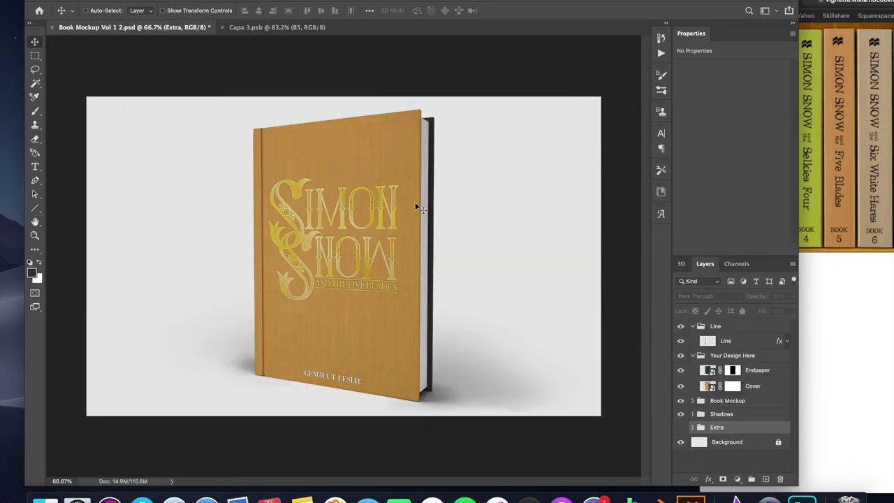
Move SimonSnow5.jpg from the desktop into the SimonSnowCovers folder and return to the cover document in Photoshop
{"action": "left_click", "coordinate": [256, 28]}
{"action": "left_click", "coordinate": [44, 4]}
{"action": "left_click", "coordinate": [720, 1]}
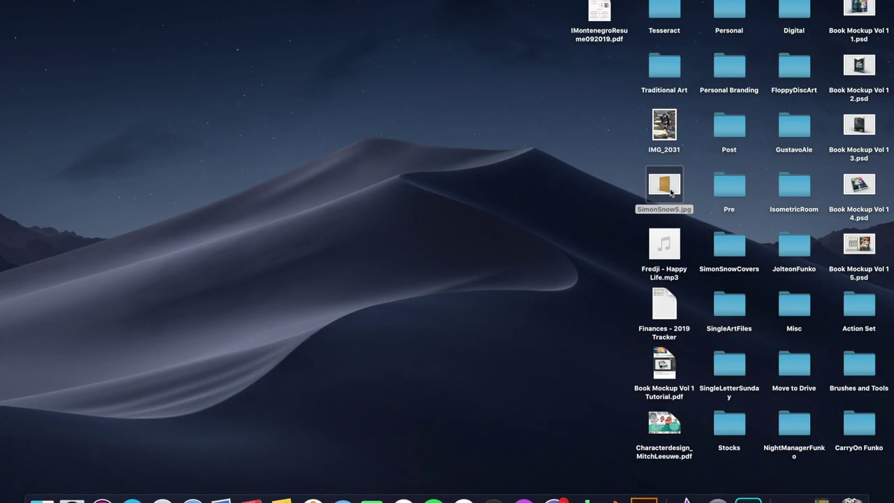
{"action": "left_click_drag", "start_coordinate": [671, 190], "coordinate": [730, 248]}
{"action": "left_click", "coordinate": [677, 176]}
{"action": "left_click", "coordinate": [828, 499]}
{"action": "left_click", "coordinate": [804, 499]}
Collapse and hide the B5 group, and place simonsnow6 as an embedded title moved slightly up the cover
{"action": "left_click", "coordinate": [701, 392]}
{"action": "left_click", "coordinate": [681, 392]}
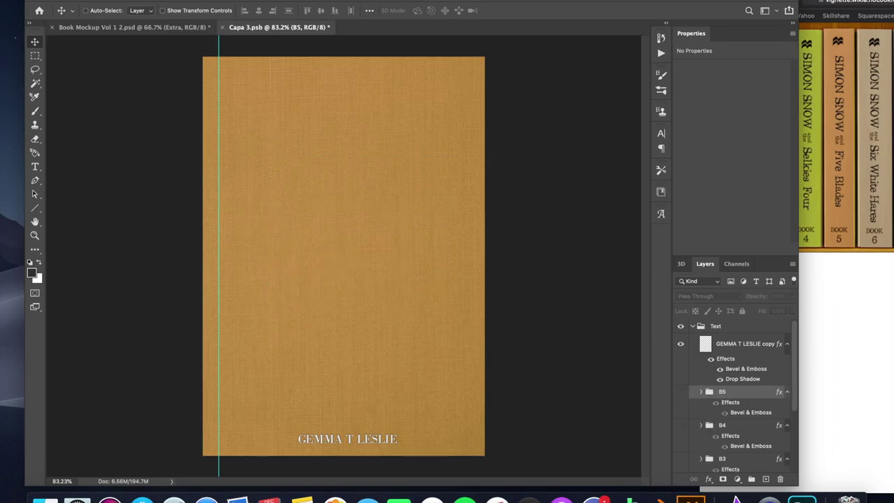
{"action": "left_click", "coordinate": [81, 2]}
{"action": "left_click", "coordinate": [111, 191]}
{"action": "scroll", "coordinate": [371, 164], "scroll_direction": "down", "scroll_amount": 6}
{"action": "left_click", "coordinate": [354, 160]}
{"action": "left_click", "coordinate": [457, 164]}
{"action": "left_click", "coordinate": [640, 279]}
{"action": "left_click_drag", "start_coordinate": [450, 282], "coordinate": [454, 255]}
{"action": "key", "text": "Return"}
Adjust the background texture layer's tone slightly and recolour it beige with Hue/Saturation at hue -3, saturation -68 and lightness +5
{"action": "scroll", "coordinate": [736, 419], "scroll_direction": "down", "scroll_amount": 10}
{"action": "left_click", "coordinate": [742, 461]}
{"action": "left_click", "coordinate": [158, 2]}
{"action": "mouse_move", "coordinate": [129, 2]}
{"action": "left_click", "coordinate": [308, 7]}
{"action": "left_click_drag", "start_coordinate": [465, 151], "coordinate": [471, 153]}
{"action": "key", "text": "Return"}
{"action": "left_click", "coordinate": [118, 0]}
{"action": "left_click", "coordinate": [329, 62]}
{"action": "left_click_drag", "start_coordinate": [654, 191], "coordinate": [619, 173]}
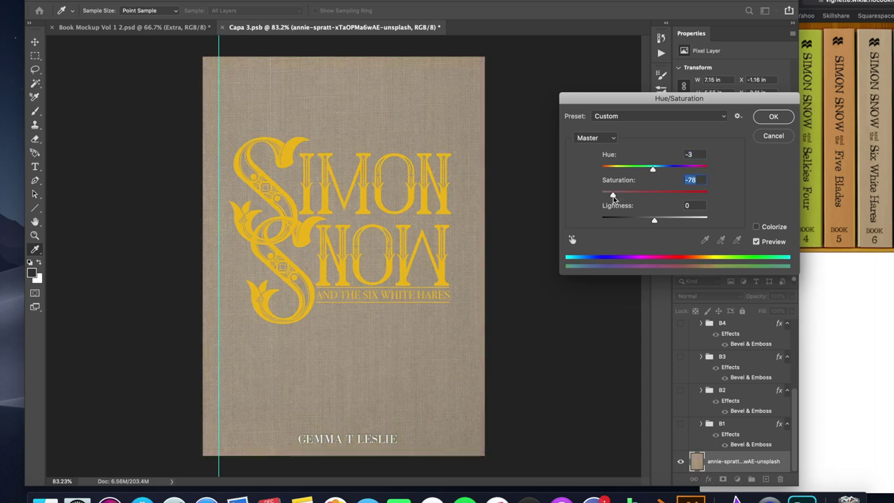
{"action": "mouse_move", "coordinate": [654, 220]}
{"action": "left_mouse_down"}
{"action": "mouse_move", "coordinate": [707, 220]}
{"action": "mouse_move", "coordinate": [663, 224]}
{"action": "left_mouse_up"}
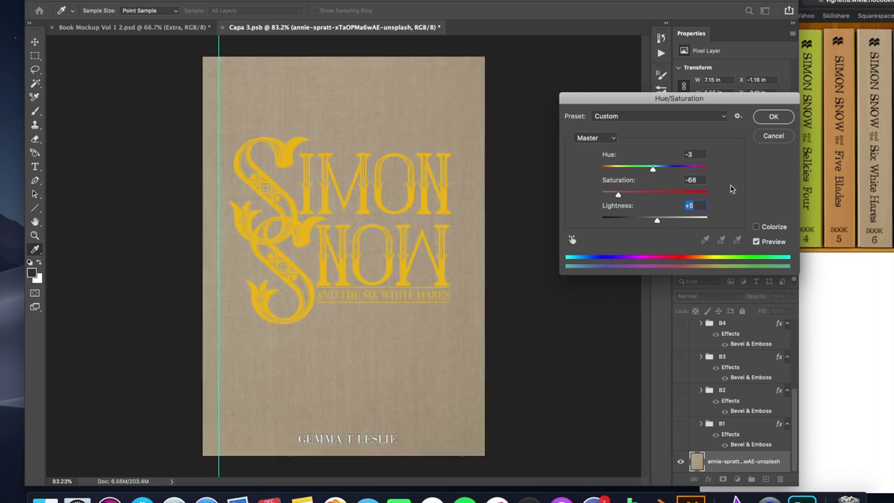
{"action": "left_click", "coordinate": [768, 117]}
Duplicate the simonsnow6 title layer three times as Effects3, Effects2 and Effects1
{"action": "scroll", "coordinate": [722, 391], "scroll_direction": "up", "scroll_amount": 5}
{"action": "right_click", "coordinate": [723, 396]}
{"action": "left_click", "coordinate": [725, 367]}
{"action": "type", "text": "Effects3"}
{"action": "key", "text": "Return"}
{"action": "right_click", "coordinate": [732, 396]}
{"action": "left_click", "coordinate": [762, 41]}
{"action": "type", "text": "Effects2"}
{"action": "key", "text": "Return"}
{"action": "right_click", "coordinate": [755, 396]}
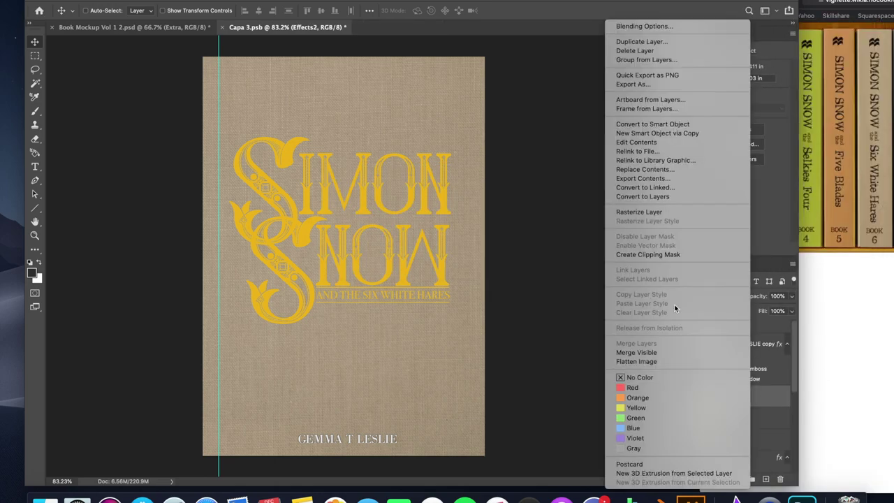
{"action": "type", "text": "ts1"}
{"action": "key", "text": "Return"}
Set the Effects1 fill to 0% and group the three effects layers with simonsnow6 under the name B6
{"action": "scroll", "coordinate": [740, 405], "scroll_direction": "down", "scroll_amount": 2}
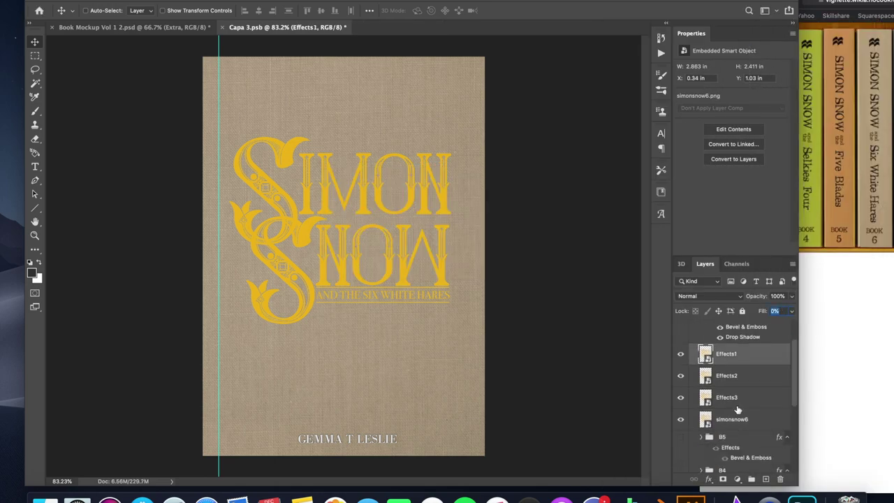
{"action": "left_click", "coordinate": [737, 427], "text": "shift"}
{"action": "right_click", "coordinate": [737, 427]}
{"action": "left_click", "coordinate": [768, 91]}
{"action": "type", "text": "B6"}
{"action": "key", "text": "Return"}
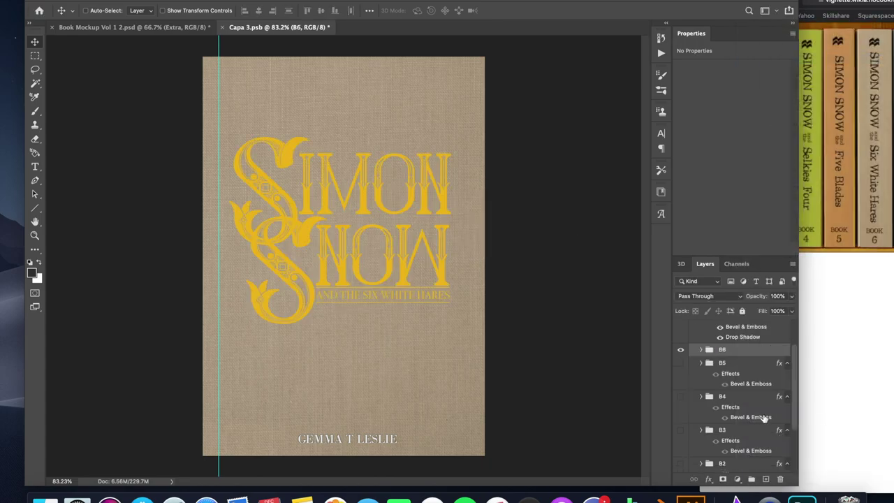